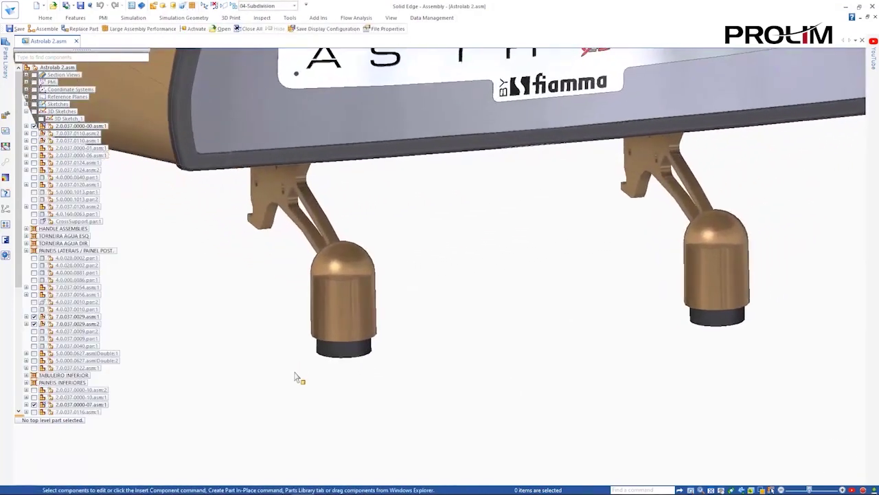
# - Edit CrossSupport.par in place within the assembly and open its Subdivision Feature 1 for editing
pyautogui.click(101, 222)
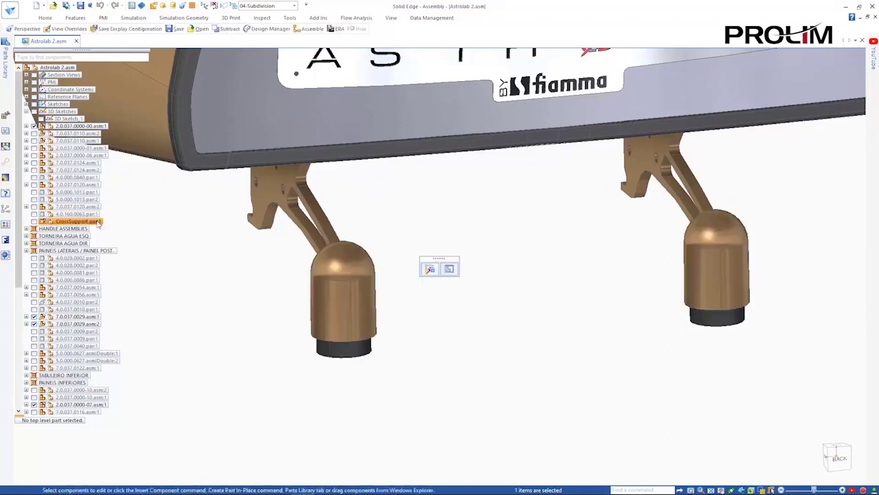
pyautogui.click(449, 269)
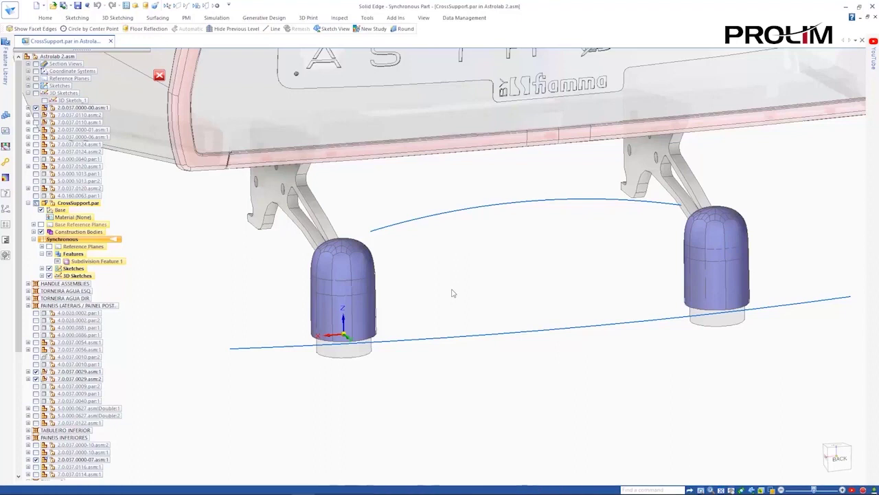
pyautogui.click(356, 268)
pyautogui.click(395, 201)
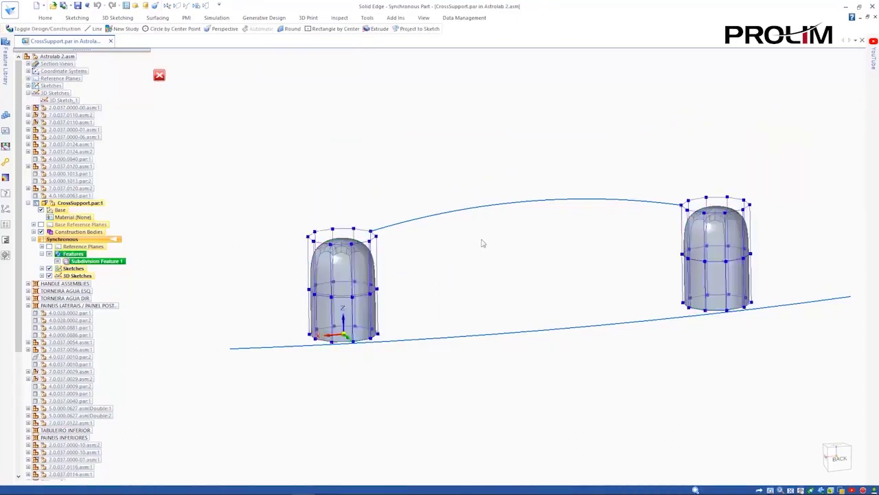
# - Bridge the facing upper side faces of the two foot cages
pyautogui.click(45, 17)
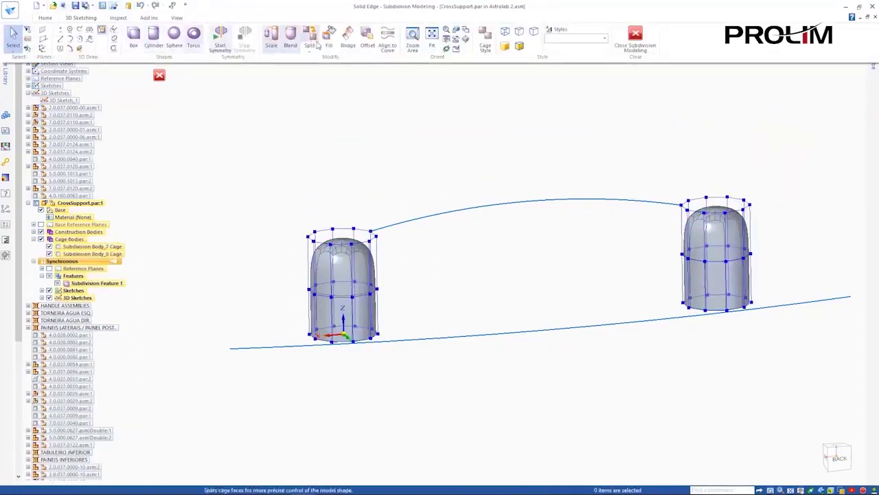
pyautogui.click(346, 40)
pyautogui.moveTo(590, 114); pyautogui.dragTo(611, 117, button='middle')
pyautogui.scroll(2, 611, 118)
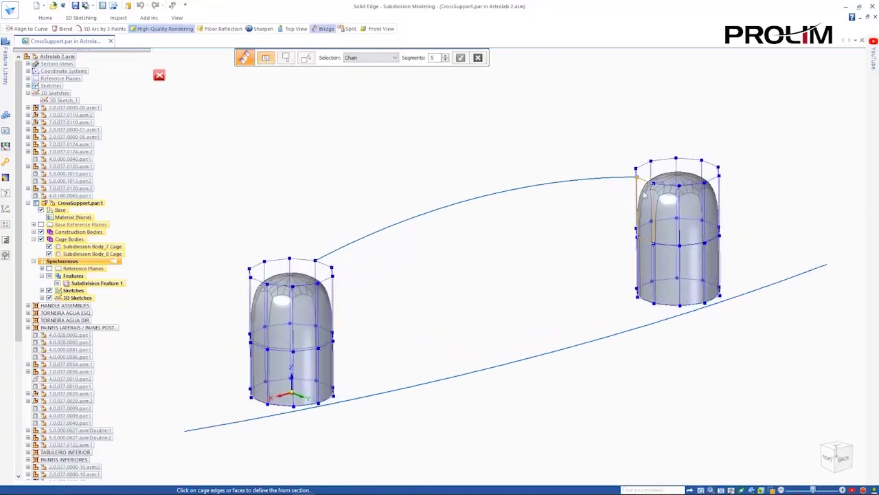
pyautogui.rightClick(595, 199)
pyautogui.moveTo(594, 199); pyautogui.dragTo(388, 246, button='middle')
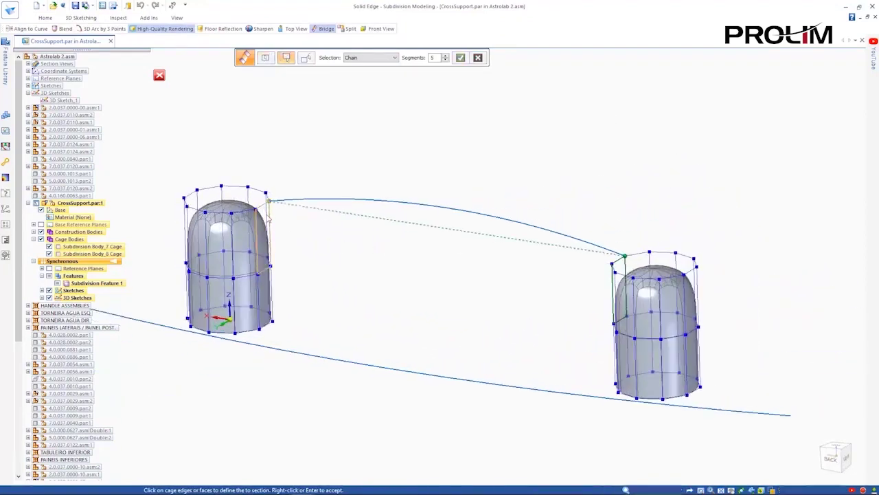
pyautogui.click(269, 214)
# - Set the bridge to 5 segments, shape it along the arched curve between the two feet, and finish the bridge
pyautogui.click(445, 55)
pyautogui.click(446, 56)
pyautogui.click(446, 61)
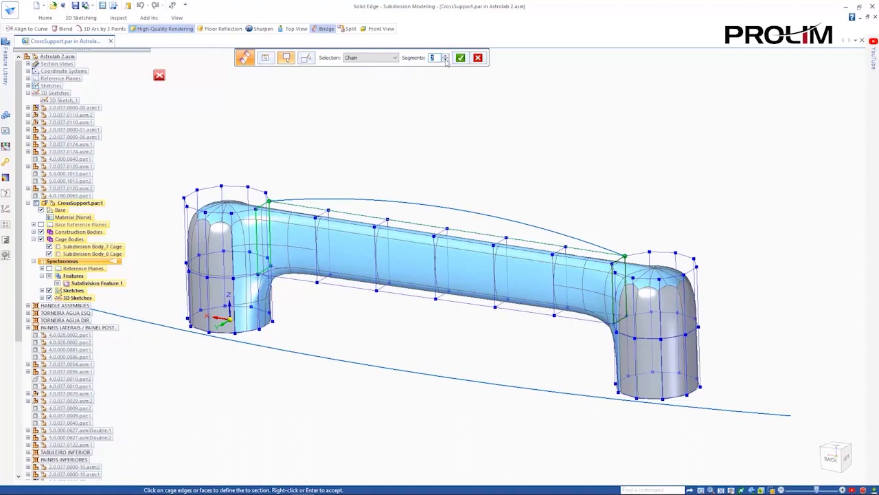
pyautogui.click(446, 61)
pyautogui.click(396, 202)
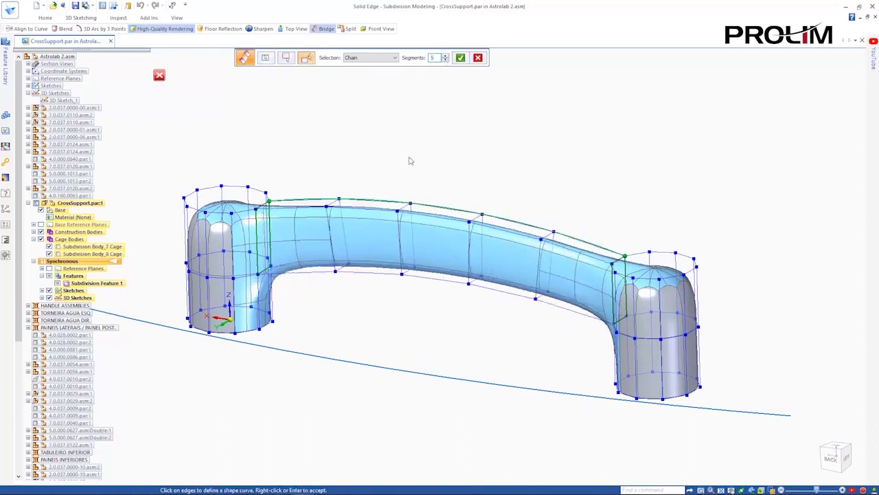
pyautogui.rightClick(410, 161)
pyautogui.press('Escape')
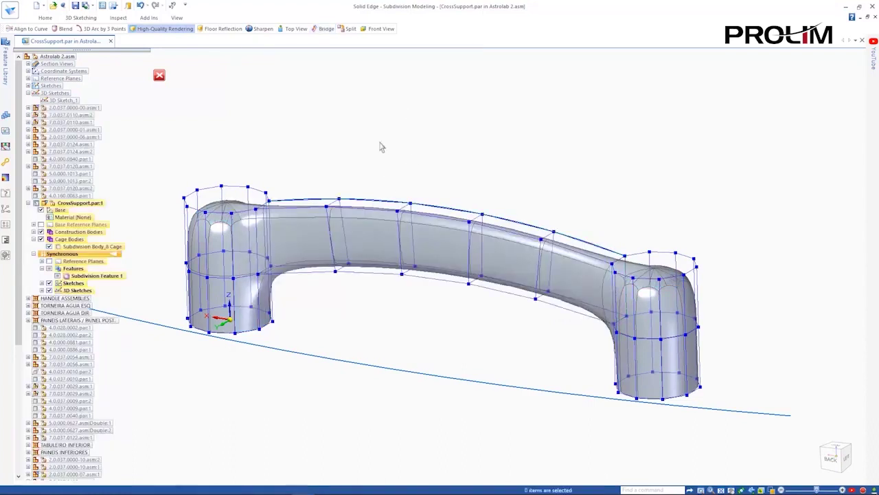
# - Hide the 3D sketches and, in top view, align the bridge vertices nearest the long curved sketch line to that line with Align to Curve
pyautogui.click(49, 291)
pyautogui.hotkey('ctrl', 't')
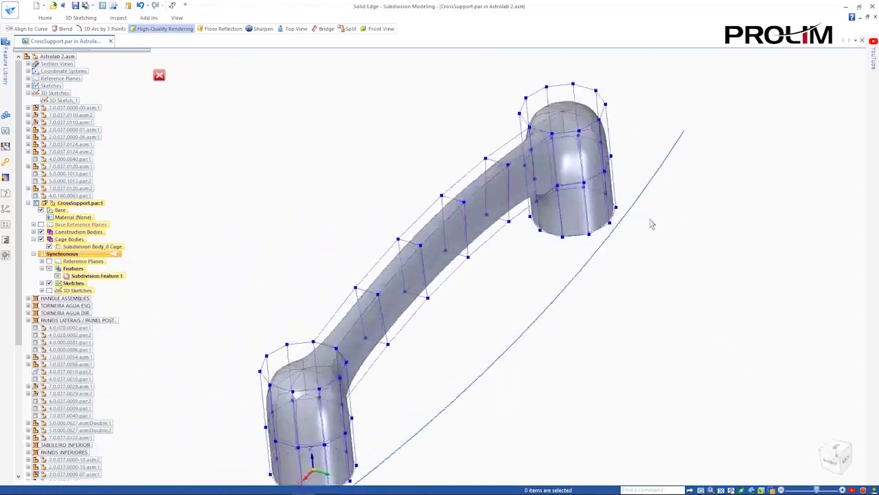
pyautogui.scroll(-4, 560, 272)
pyautogui.scroll(2, 582, 269)
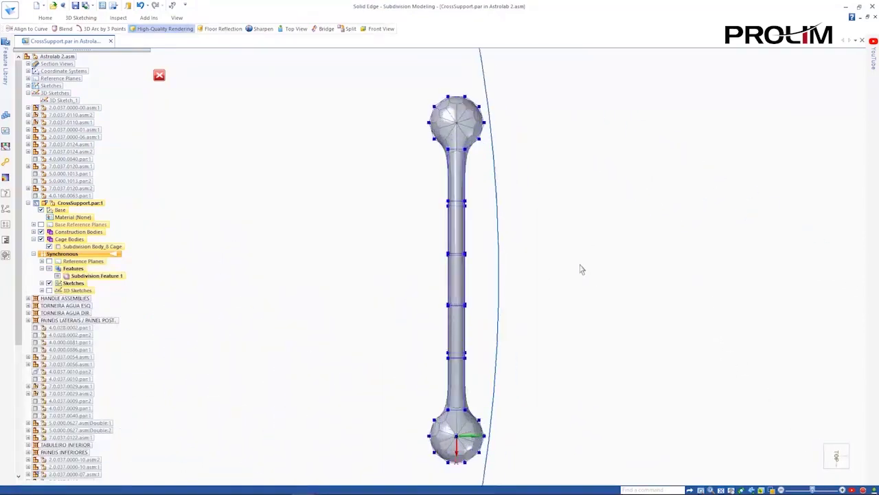
pyautogui.click(45, 20)
pyautogui.click(383, 46)
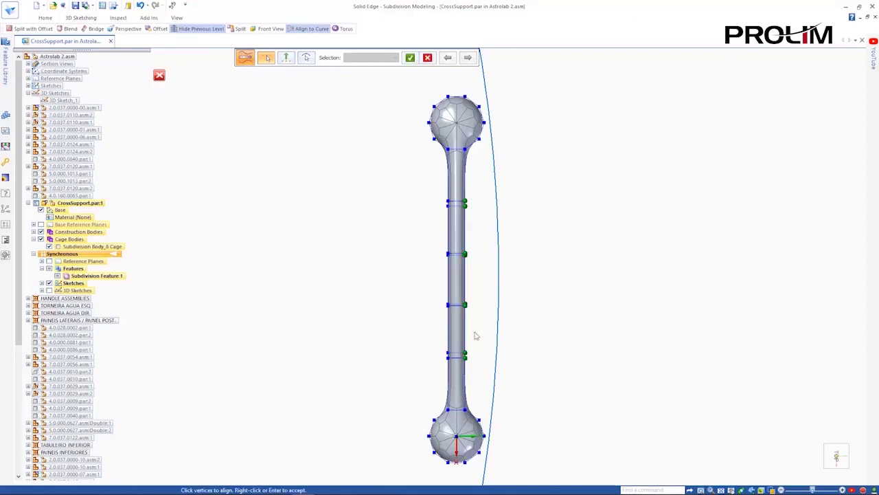
pyautogui.rightClick(522, 399)
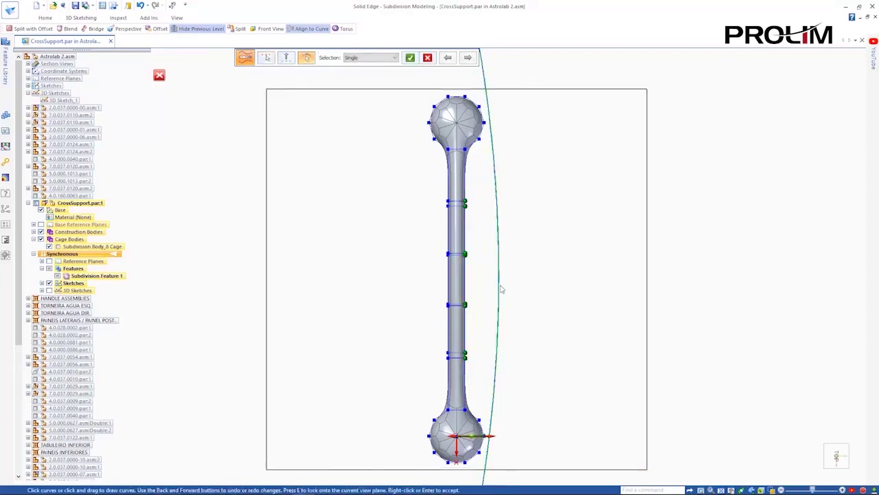
pyautogui.rightClick(518, 288)
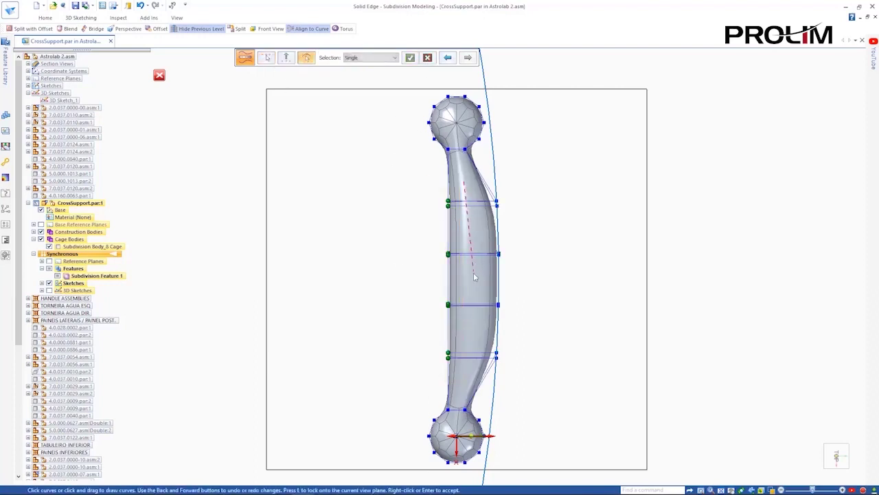
# - Align the vertices on the bridge's opposite side to a hand-drawn curve that roughly follows the already curved side
pyautogui.rightClick(464, 374)
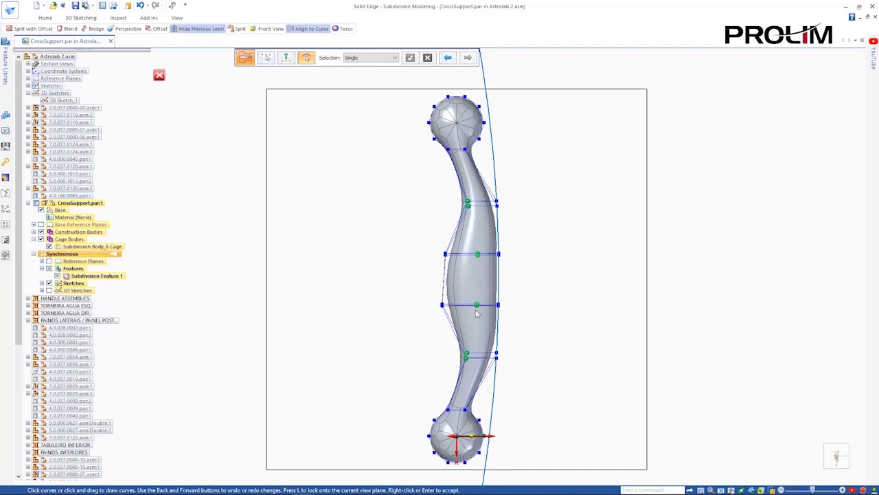
pyautogui.rightClick(430, 281)
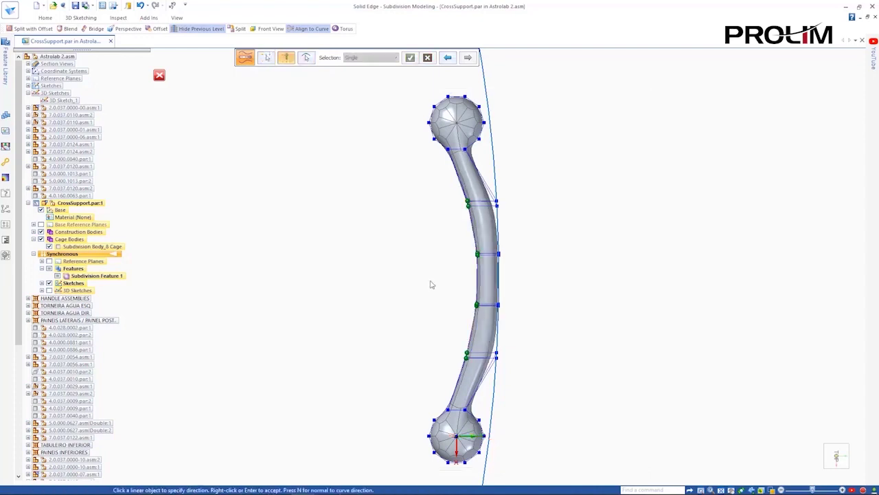
pyautogui.press('Escape')
# - Hide the sketches, split the bottom faces of both feet with an inward offset, and push the inner faces inward to form pockets
pyautogui.click(49, 283)
pyautogui.moveTo(289, 291)
pyautogui.mouseDown(button='middle')
pyautogui.moveTo(308, 274)
pyautogui.moveTo(405, 237)
pyautogui.moveTo(470, 185)
pyautogui.mouseUp(button='middle')
pyautogui.scroll(3, 470, 185)
pyautogui.scroll(1, 470, 185)
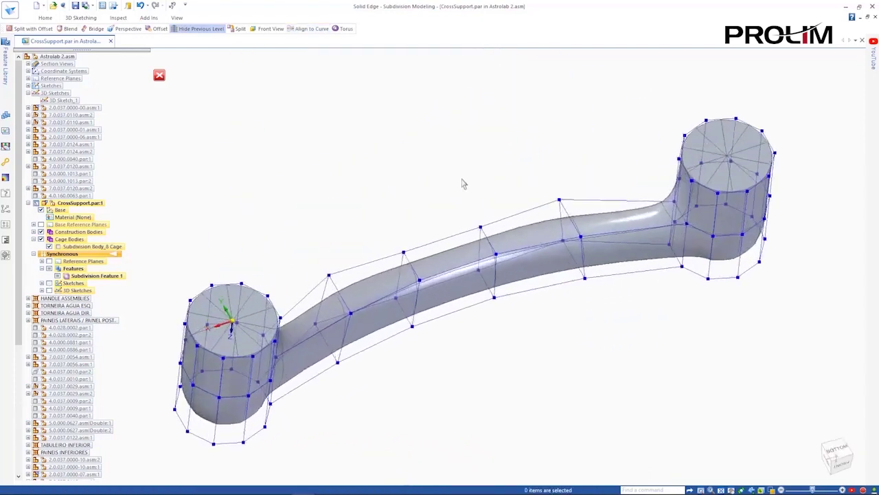
pyautogui.click(46, 18)
pyautogui.click(329, 69)
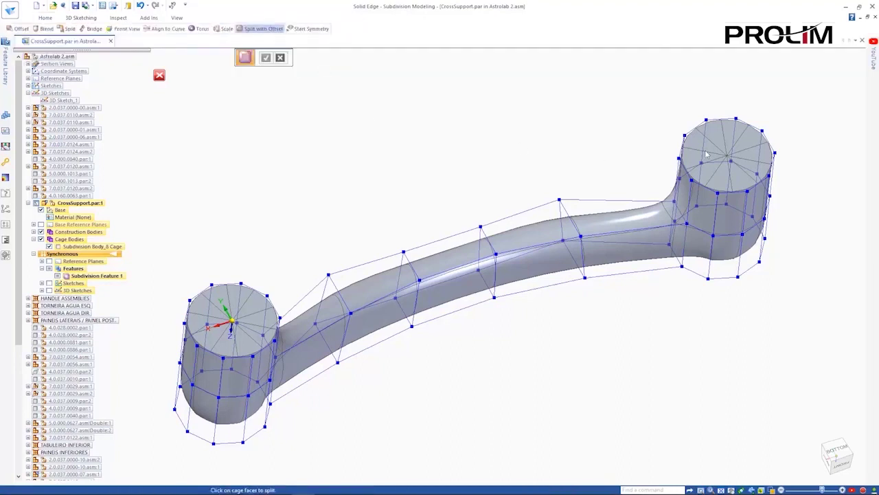
pyautogui.click(249, 300)
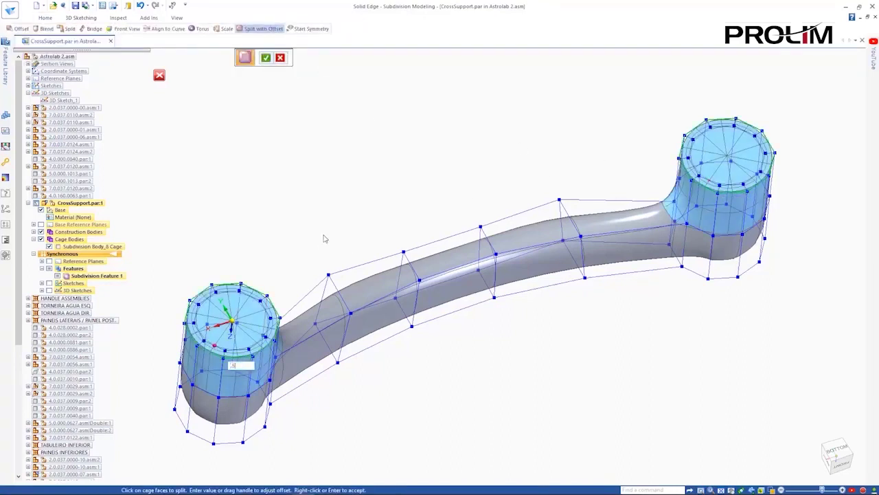
pyautogui.press('Return')
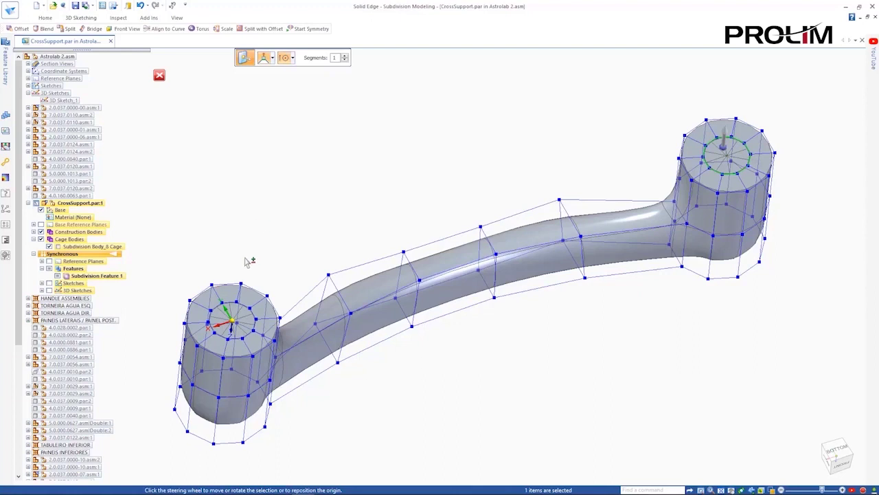
pyautogui.click(725, 132)
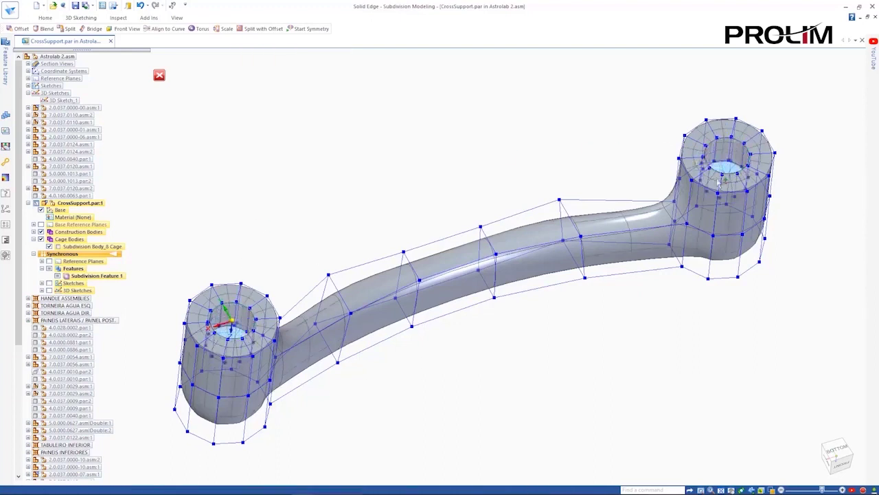
# - Hide the cage bodies, finish editing CrossSupport.par, and return to the Astrolab 2 assembly
pyautogui.hotkey('ctrl', 'i')
pyautogui.click(40, 238)
pyautogui.click(34, 232)
pyautogui.rightClick(69, 239)
pyautogui.click(100, 262)
pyautogui.rightClick(75, 217)
pyautogui.click(110, 261)
pyautogui.click(160, 75)
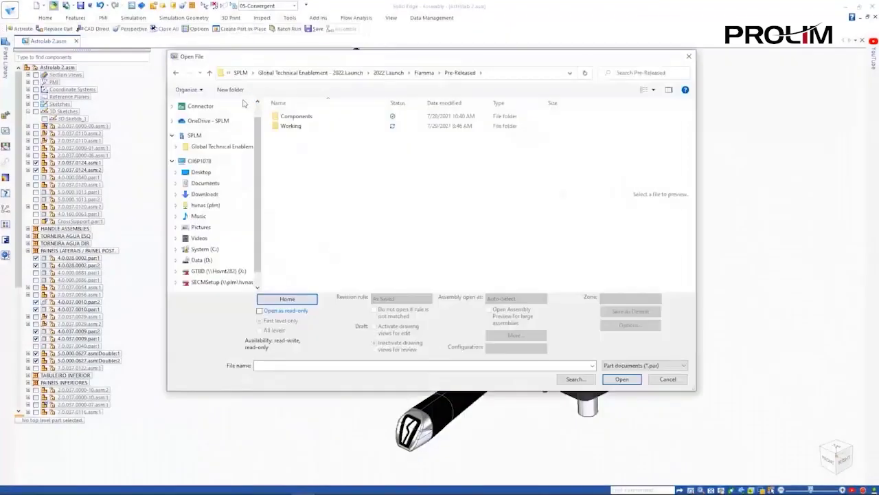
# - Open Convergent.stl from the Working folder, with all document types listed, using the ISO Part.par template
pyautogui.doubleClick(290, 126)
pyautogui.click(644, 365)
pyautogui.click(639, 354)
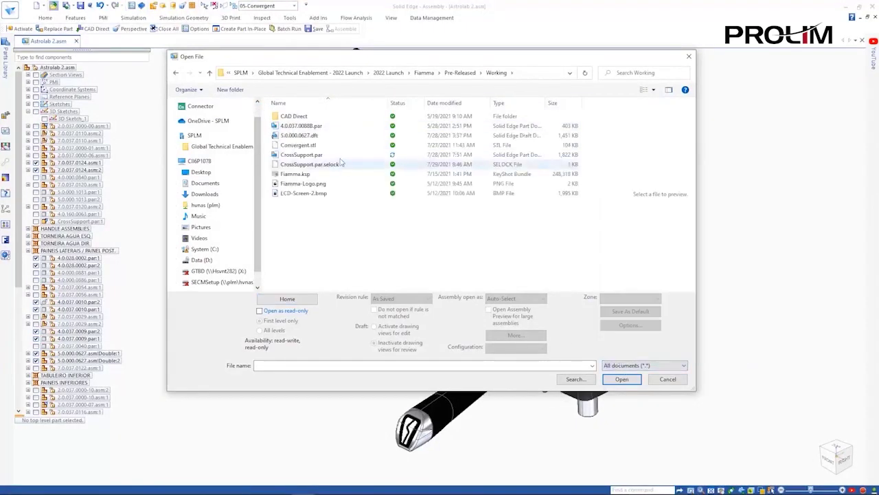
pyautogui.click(340, 145)
pyautogui.click(614, 378)
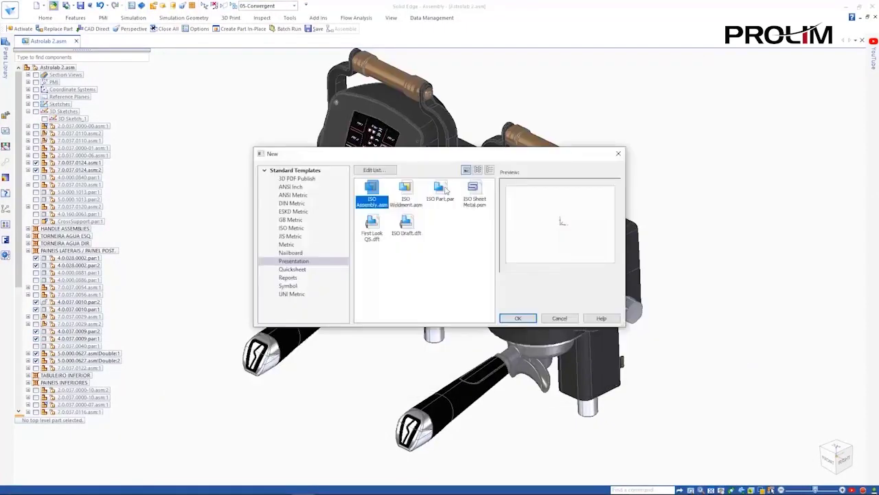
pyautogui.doubleClick(444, 187)
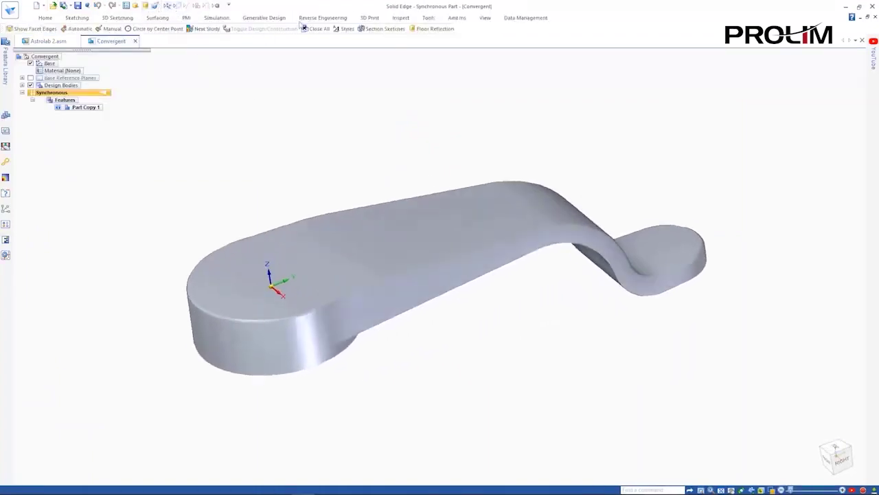
# - Remesh the imported handle body with facet edges shown and automatically identify its primitive-shape regions
pyautogui.click(81, 45)
pyautogui.click(316, 19)
pyautogui.click(193, 38)
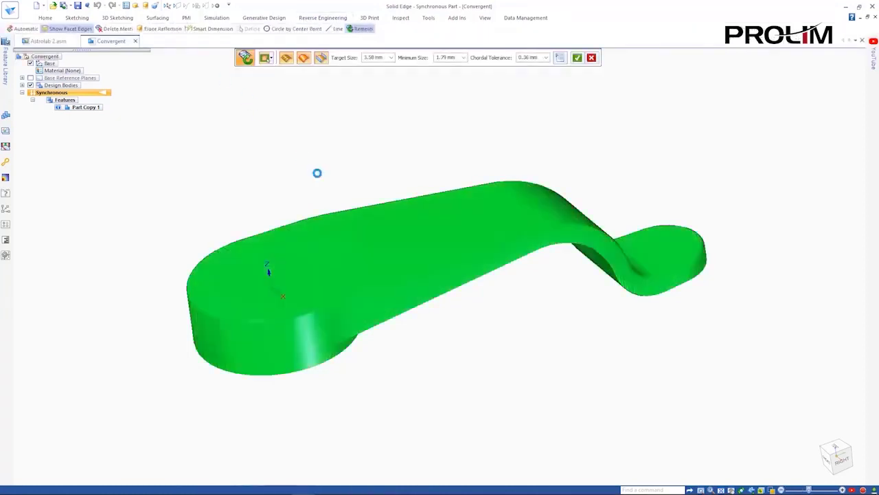
pyautogui.press('Return')
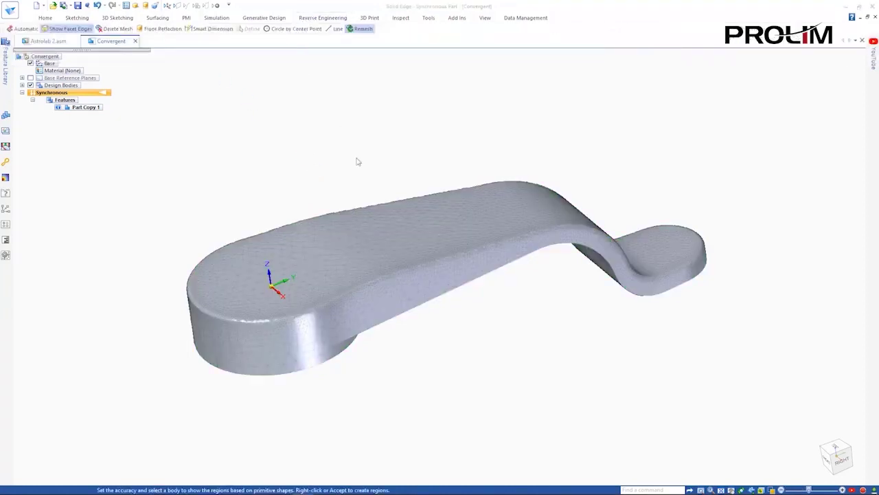
pyautogui.moveTo(349, 166); pyautogui.dragTo(515, 144, button='middle')
# - Sketch two circles by center point, 6 mm and 15 mm in diameter, along the centerline of the arm's flat underside
pyautogui.rightClick(510, 138)
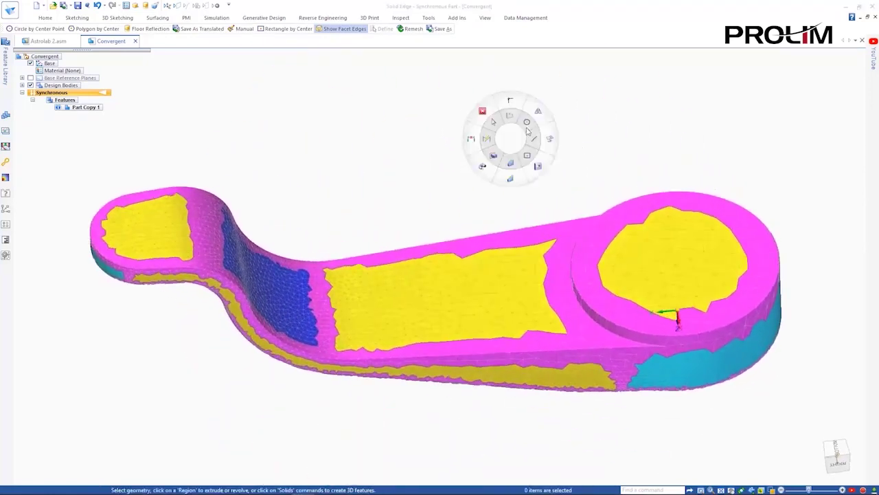
pyautogui.click(526, 124)
pyautogui.click(507, 255)
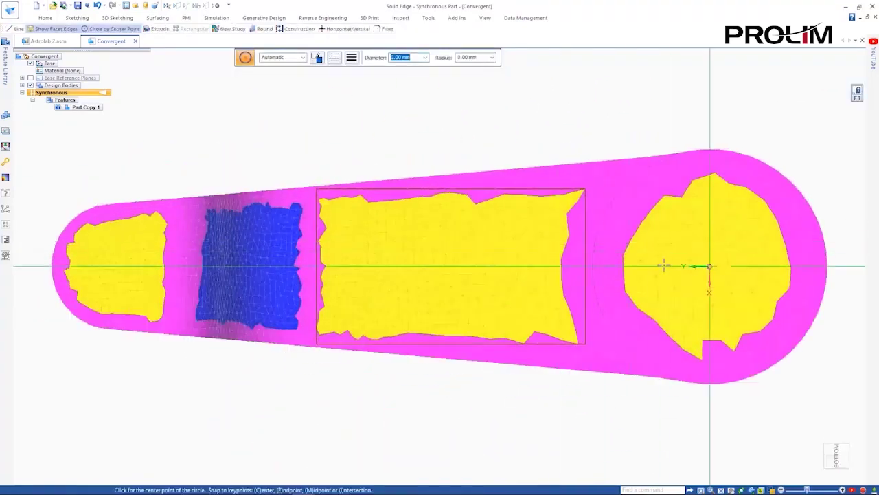
pyautogui.click(354, 266)
pyautogui.click(509, 266)
pyautogui.click(493, 230)
# - Connect the 6 mm and 15 mm circles with two tangent lines, one on each side, to close the tapered slot profile
pyautogui.press('l')
pyautogui.click(514, 225)
pyautogui.click(351, 250)
pyautogui.rightClick(351, 235)
pyautogui.click(348, 282)
pyautogui.click(502, 307)
pyautogui.press('Escape')
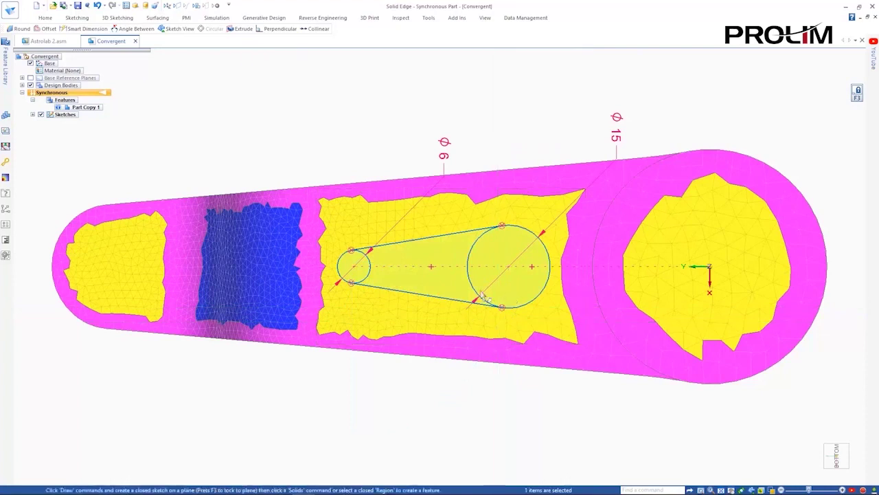
# - Extrude the regions of the tapered slot profile as a symmetric cut through the arm
pyautogui.click(353, 268)
pyautogui.moveTo(507, 229); pyautogui.dragTo(513, 207, button='middle')
pyautogui.click(514, 202)
pyautogui.press('space')
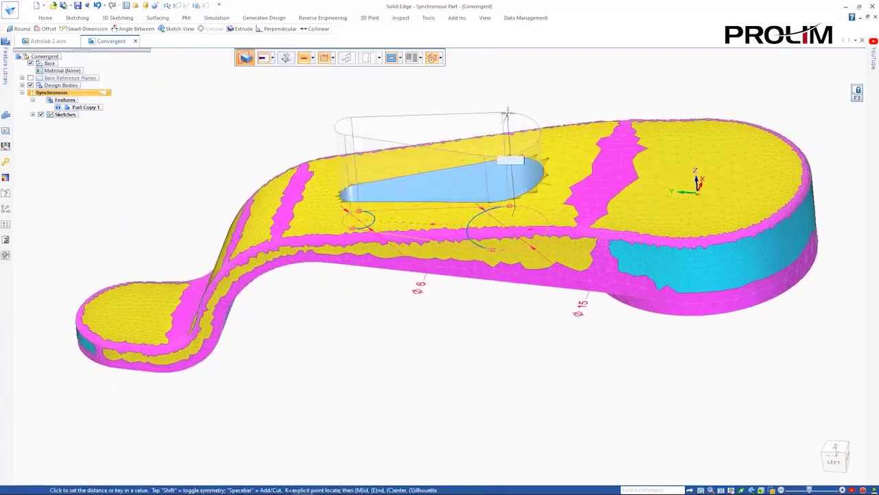
pyautogui.press('shift')
# - Round the edge chain of the slot on the arm's upper face with a 2 mm radius
pyautogui.moveTo(480, 95); pyautogui.dragTo(421, 115, button='middle')
pyautogui.moveTo(421, 118); pyautogui.dragTo(421, 138, button='right')
pyautogui.click(462, 196)
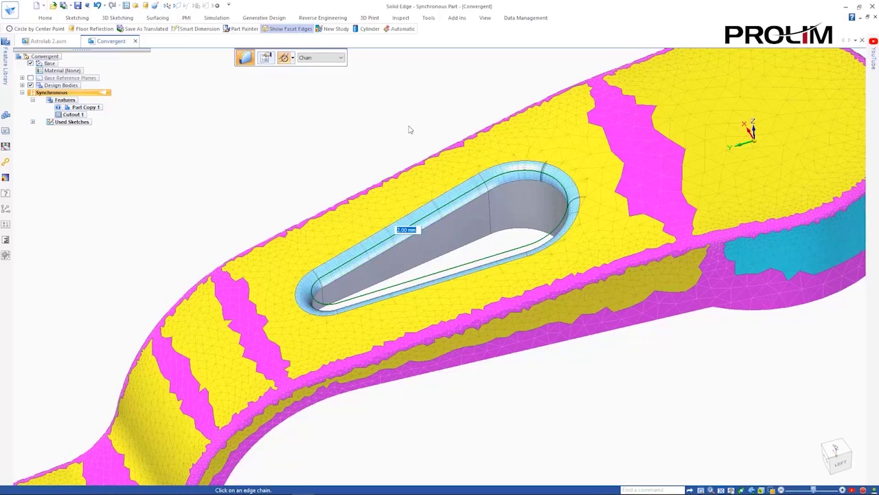
pyautogui.rightClick(408, 126)
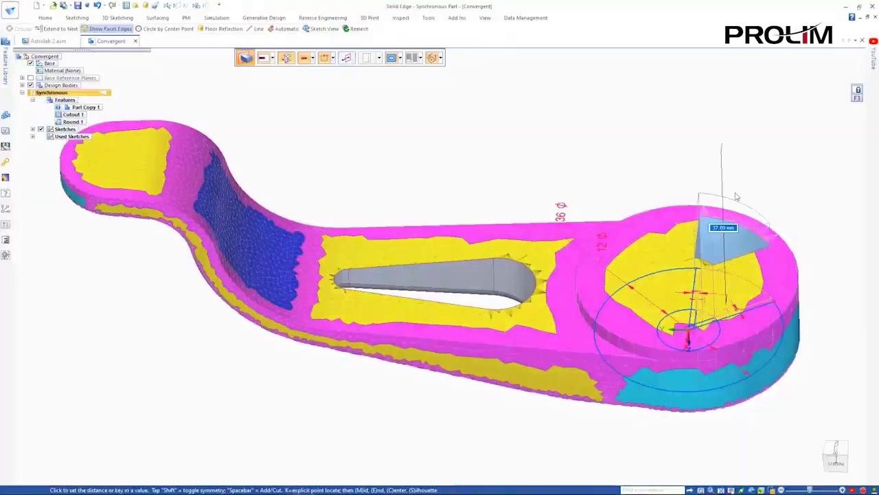
# - Cut the wedge-shaped profile into the handle's round end and pattern the cutout circularly into six around its center
pyautogui.click(731, 192)
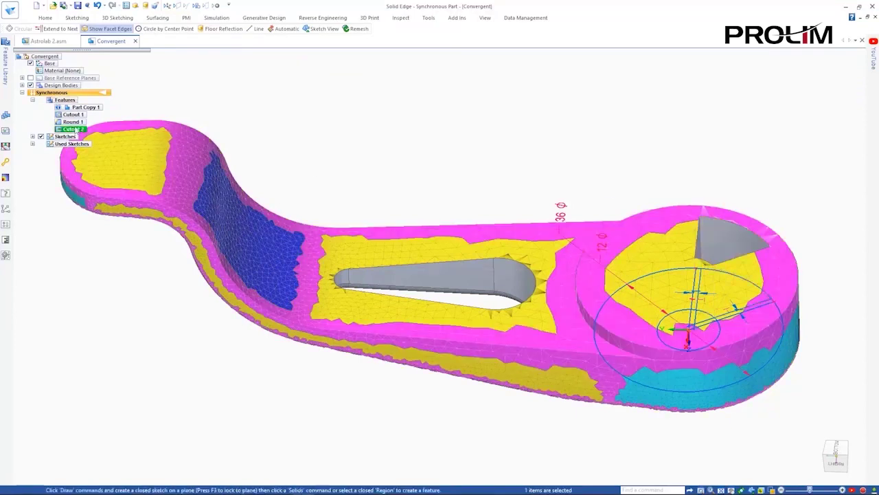
pyautogui.click(576, 53)
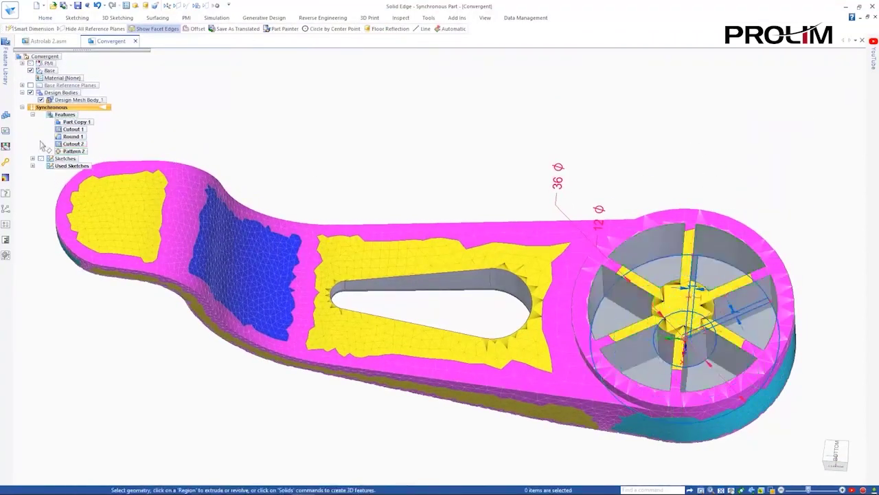
# - Save the finished convergent handle part as Convergent.par in the Working folder
pyautogui.moveTo(416, 136); pyautogui.dragTo(611, 119, button='middle')
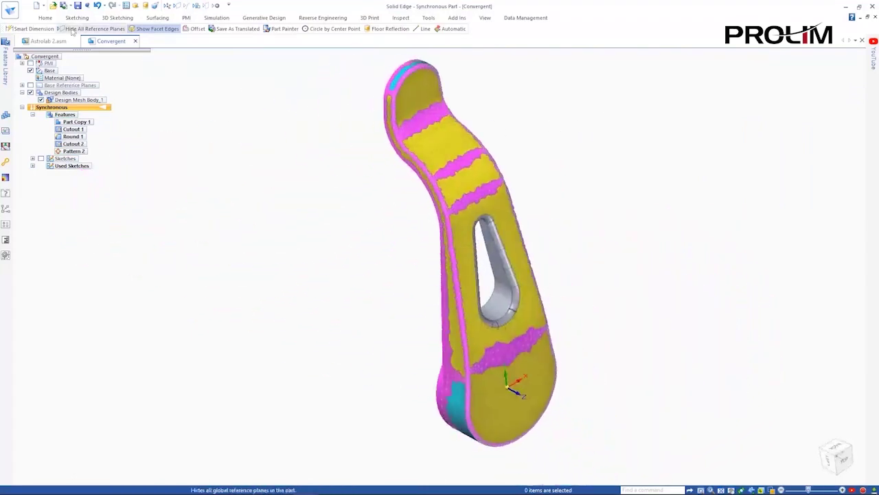
pyautogui.hotkey('ctrl', 's')
pyautogui.doubleClick(270, 126)
pyautogui.click(621, 341)
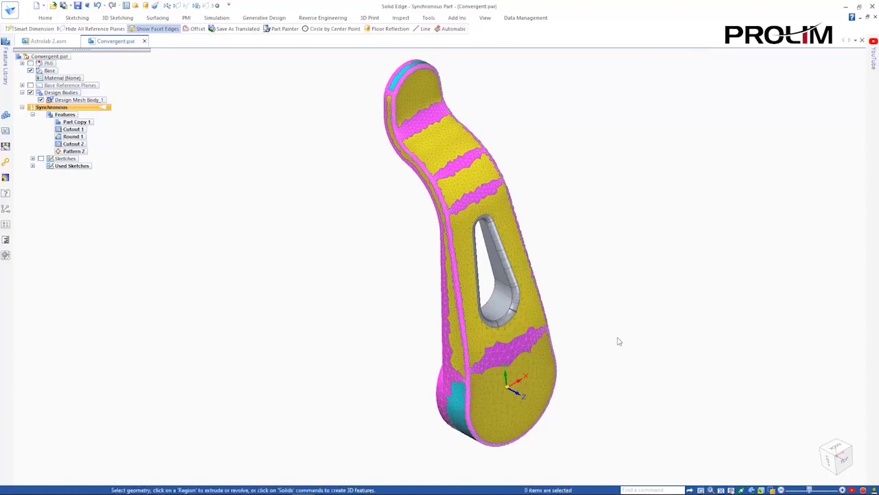
# - Switch to the Astrolab 2 assembly and replace the first Handle.par component with Convergent.par
pyautogui.click(51, 42)
pyautogui.click(602, 268)
pyautogui.rightClick(602, 267)
pyautogui.moveTo(637, 101)
pyautogui.click(727, 113)
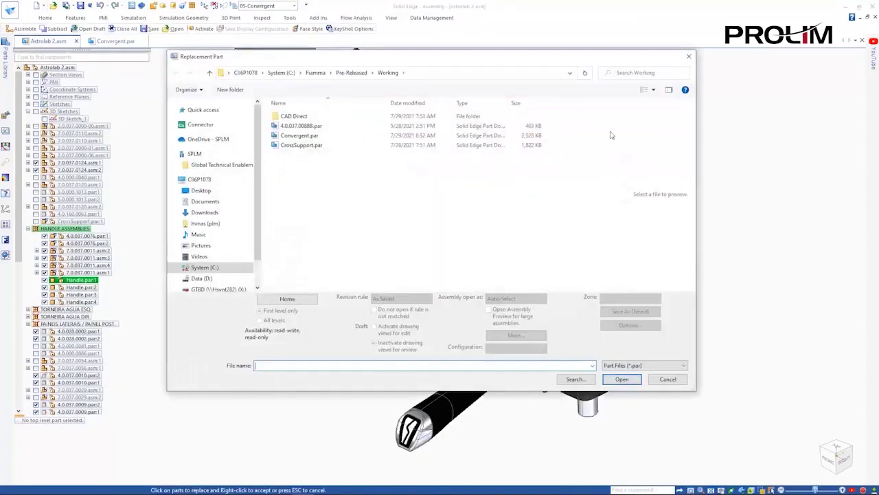
pyautogui.doubleClick(343, 141)
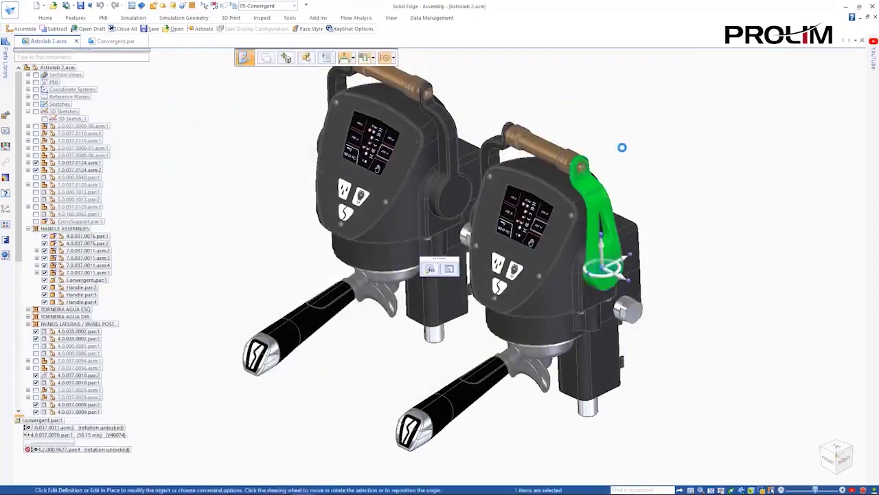
# - Subtract the adjoining grip component from the convergent handle as part features, with synchronous subtractions where possible
pyautogui.scroll(3, 637, 131)
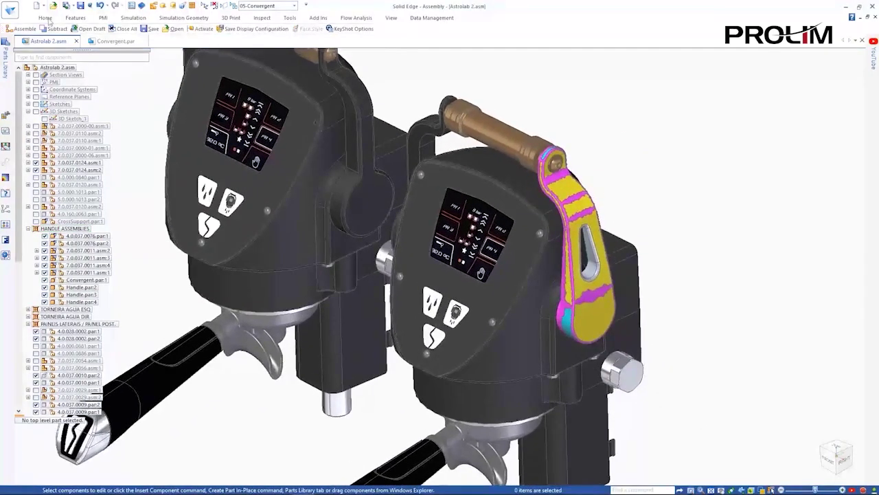
pyautogui.click(48, 20)
pyautogui.click(457, 40)
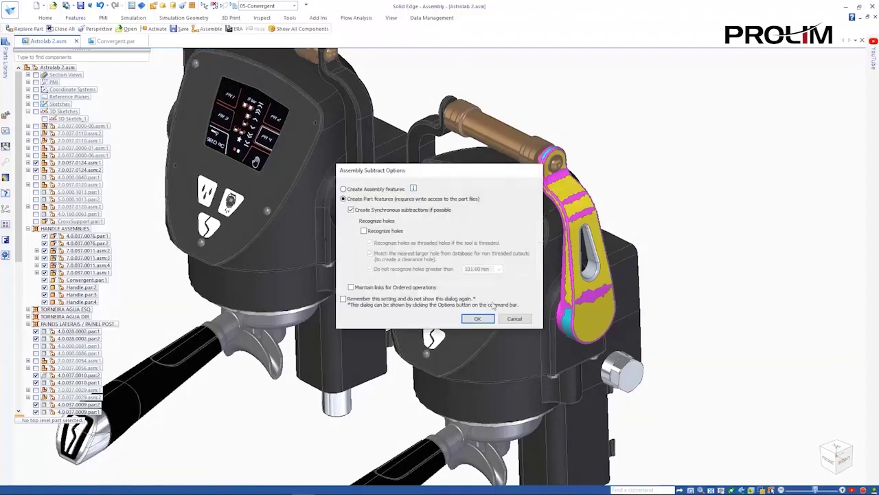
pyautogui.click(477, 318)
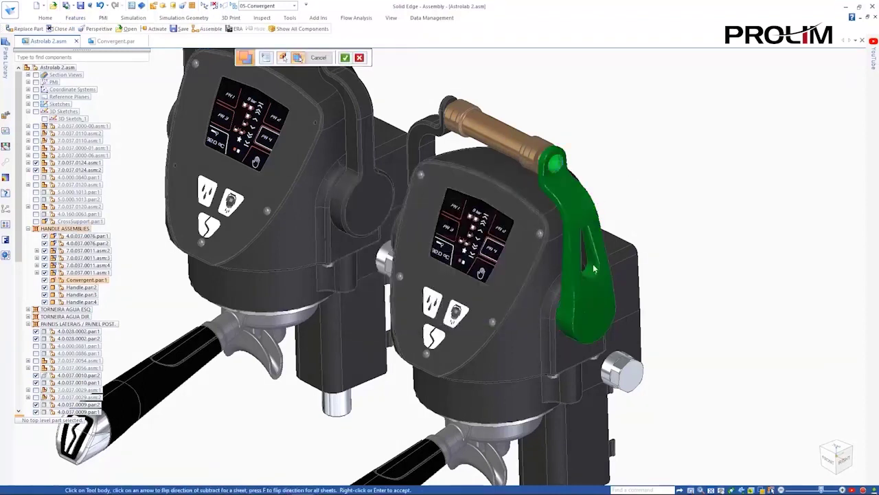
pyautogui.rightClick(664, 171)
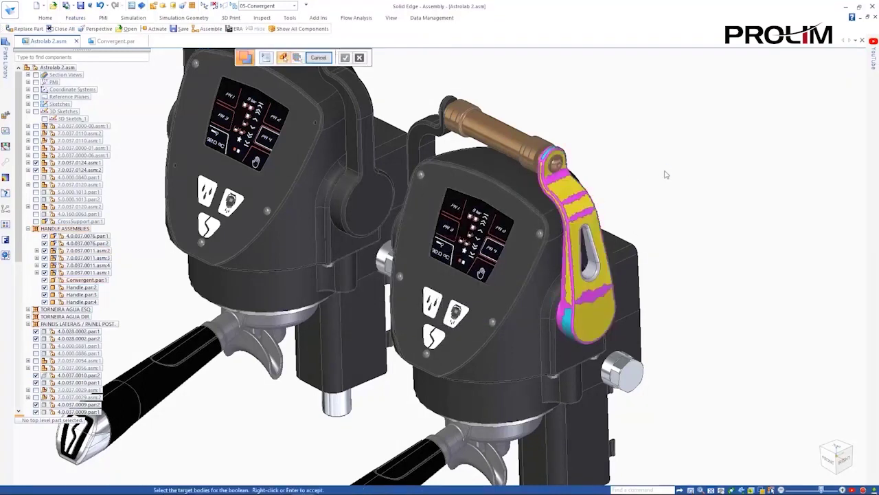
# - Assign a material to the Convergent.par handle and close the part document
pyautogui.click(110, 43)
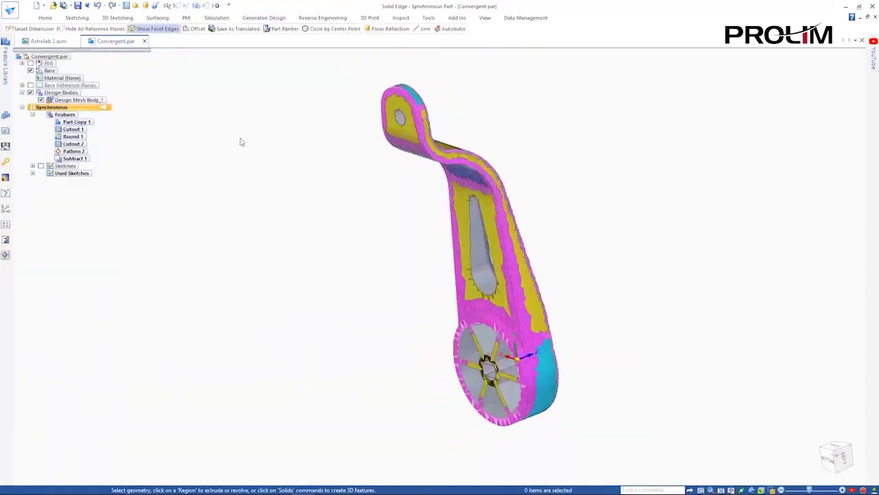
pyautogui.rightClick(67, 79)
pyautogui.click(94, 94)
pyautogui.click(471, 284)
pyautogui.click(144, 41)
pyautogui.click(403, 286)
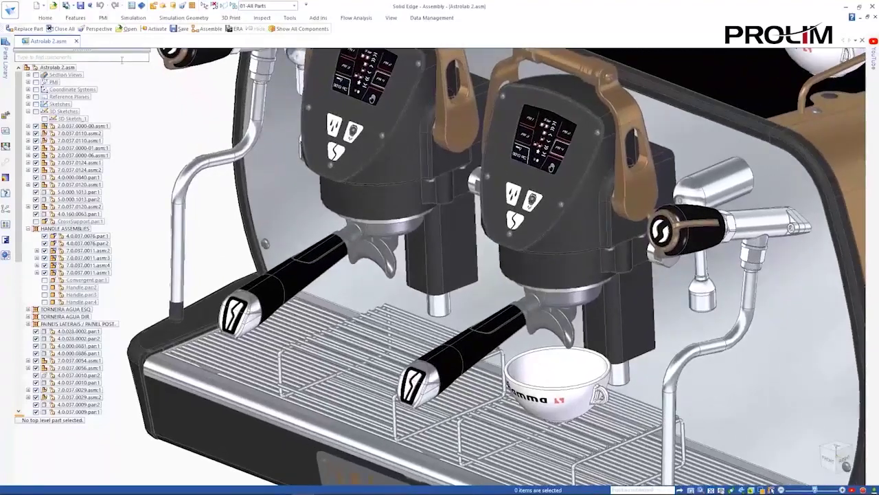
# - Search the assembly components for "double" and change the second 5.0.000.0627 filter holder to the Single family member
pyautogui.write('e')
pyautogui.press('Return')
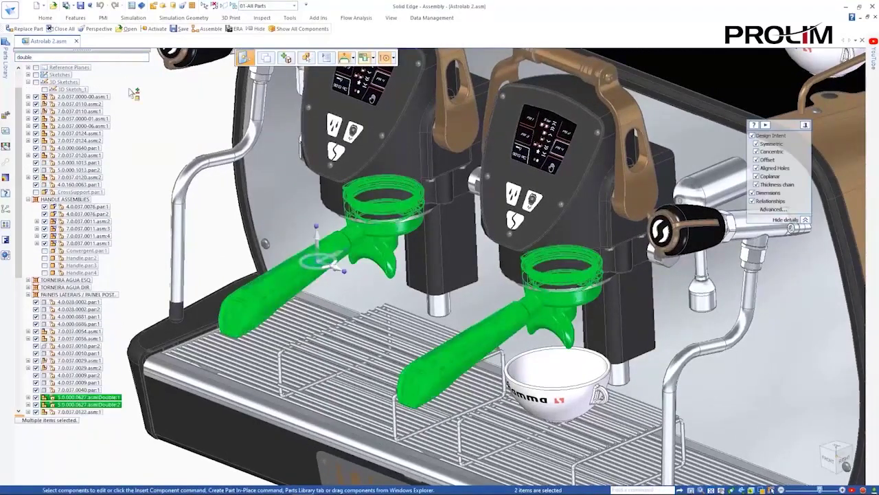
pyautogui.click(117, 404)
pyautogui.rightClick(116, 407)
pyautogui.moveTo(206, 247)
pyautogui.click(261, 268)
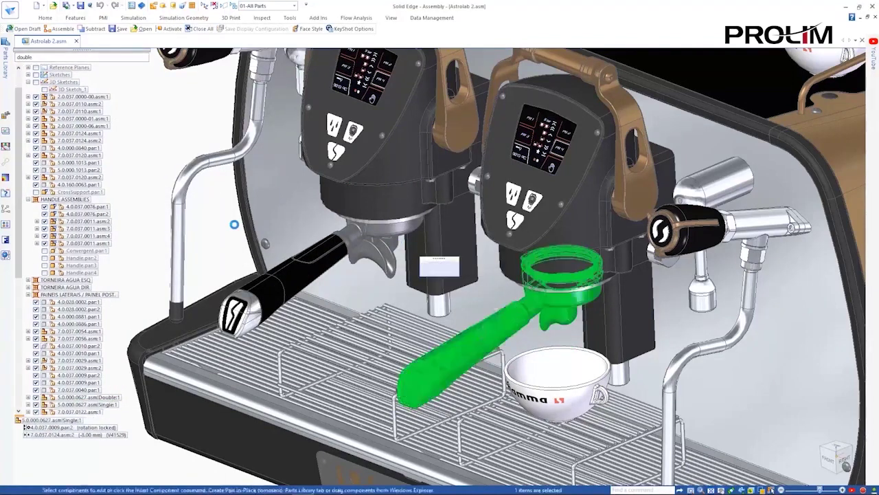
# - Open the filter holder's drawing 5.0.000.0627.dft and place a ballooned family of assemblies parts list including the Double and Single members
pyautogui.scroll(4, 232, 223)
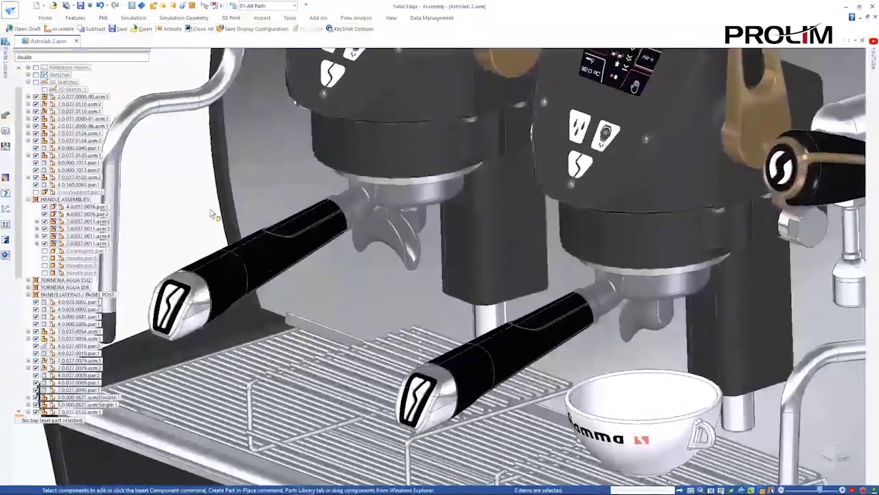
pyautogui.click(89, 404)
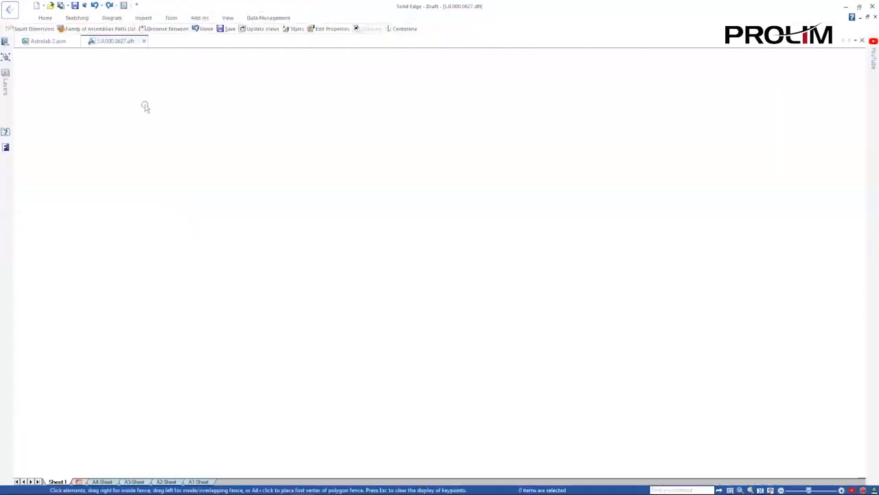
pyautogui.click(227, 46)
pyautogui.click(268, 69)
pyautogui.click(403, 80)
pyautogui.click(246, 58)
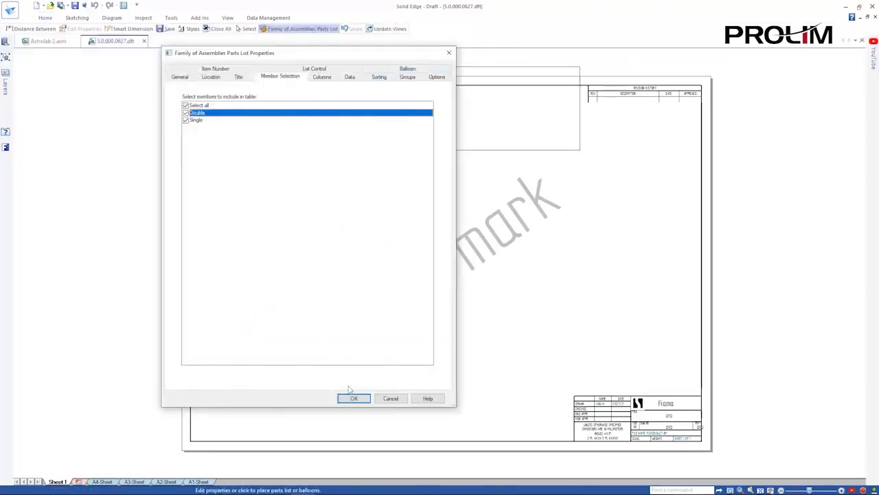
pyautogui.click(353, 399)
pyautogui.scroll(3, 694, 222)
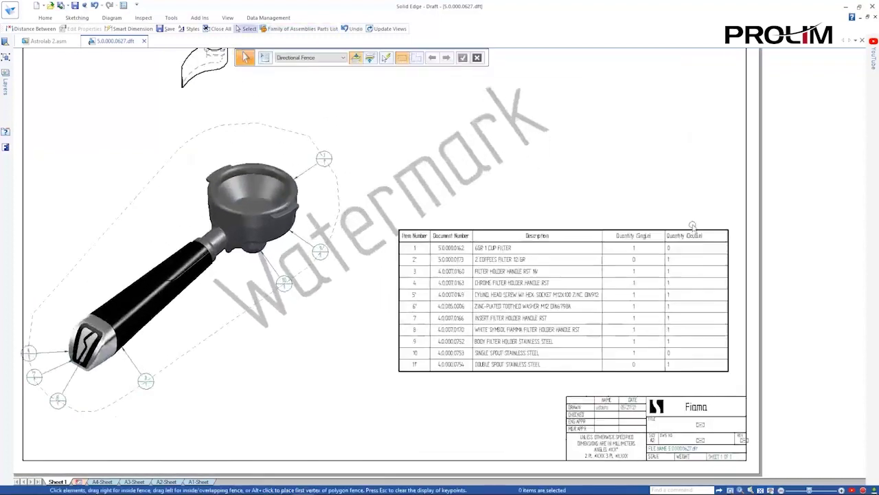
# - Center the entries of the parts list's Quantity (Double) column and narrow the column
pyautogui.click(695, 221)
pyautogui.click(726, 228)
pyautogui.click(742, 248)
pyautogui.moveTo(665, 225); pyautogui.dragTo(648, 225)
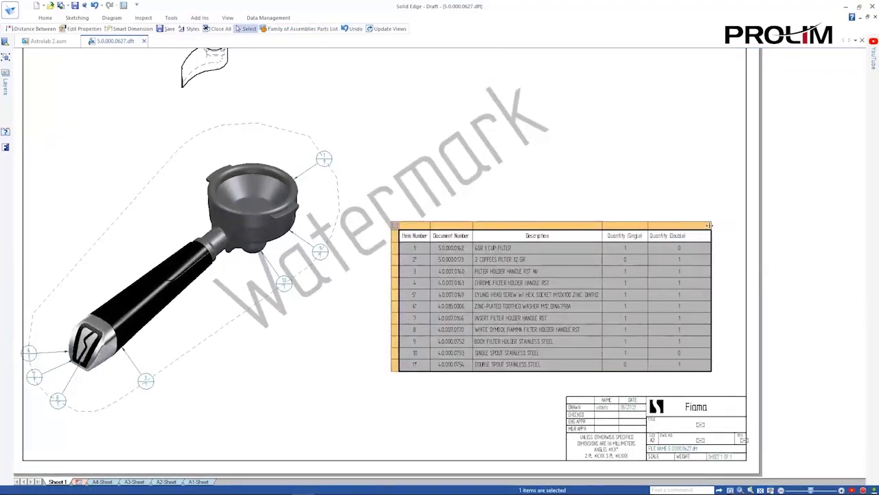
pyautogui.click(692, 228)
# - Add a vertical height and a horizontal width dimension to the filter cup in the end view using Distance Between
pyautogui.scroll(6, 687, 196)
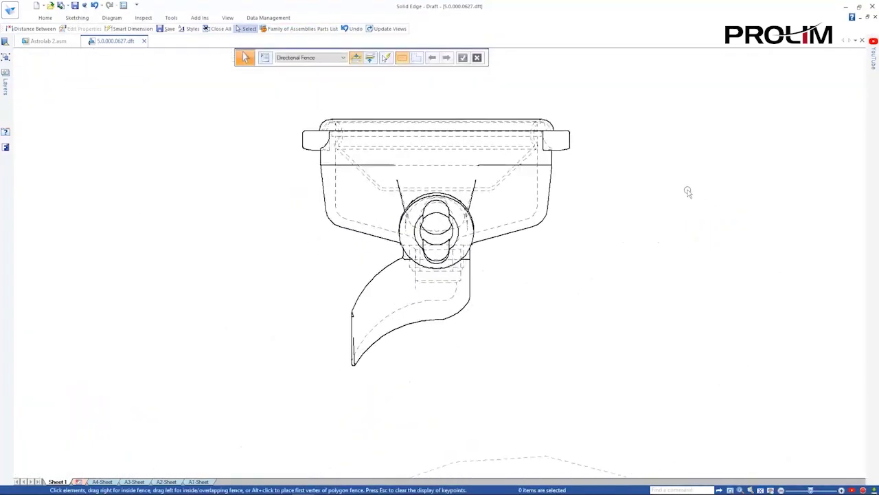
pyautogui.rightClick(685, 187)
pyautogui.click(646, 183)
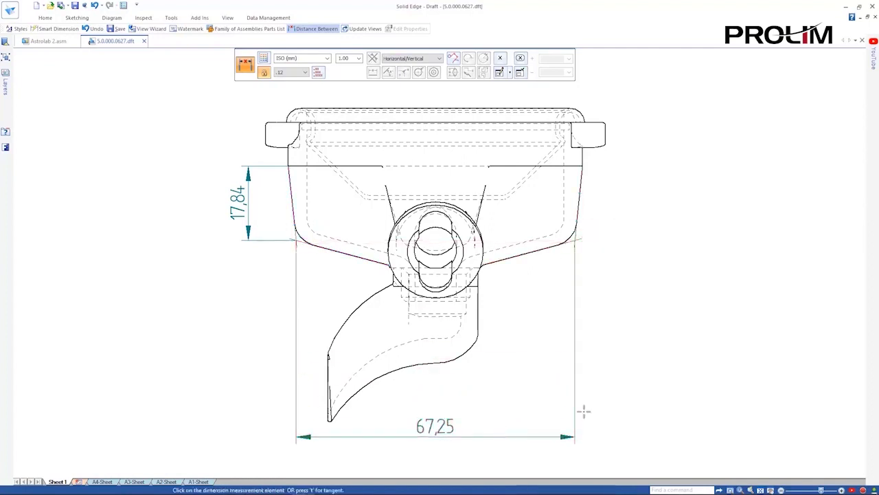
pyautogui.press('Escape')
# - Replace the watermark text on the A2-Sheet background with the property text %{Status Text} and return to Sheet1
pyautogui.scroll(-6, 691, 368)
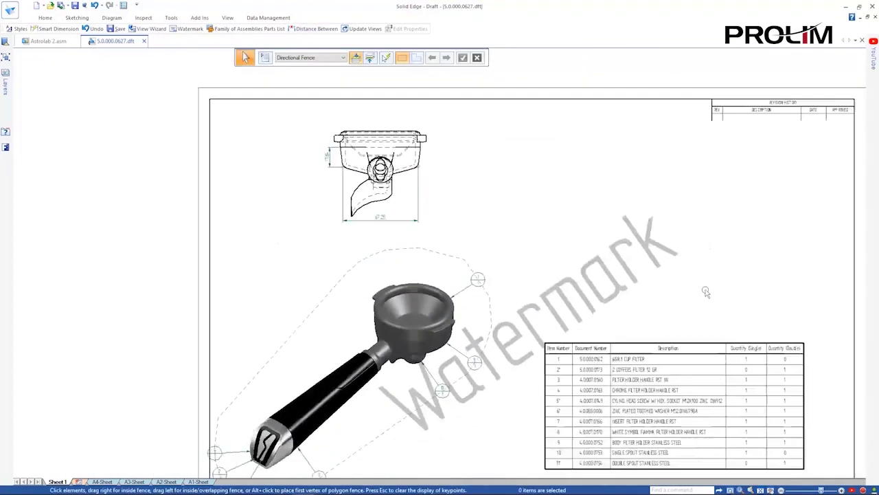
pyautogui.click(166, 481)
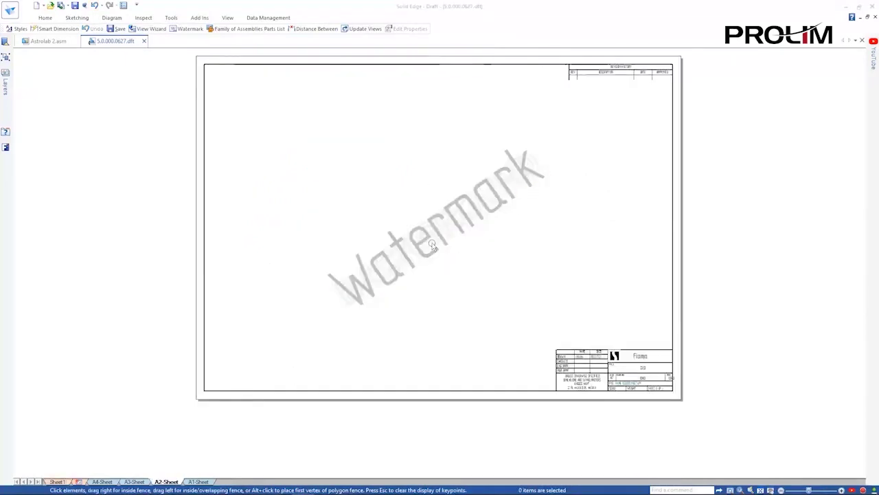
pyautogui.doubleClick(432, 237)
pyautogui.doubleClick(433, 237)
pyautogui.click(685, 98)
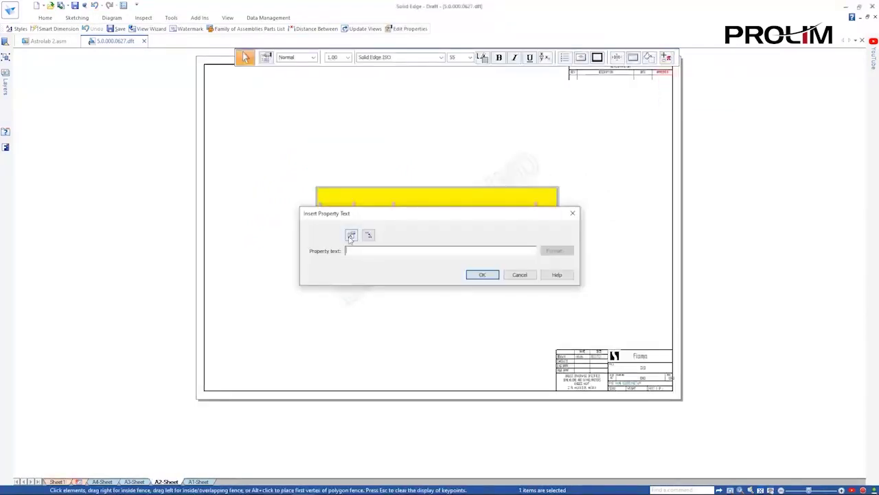
pyautogui.click(557, 250)
pyautogui.scroll(-3, 471, 263)
pyautogui.click(471, 360)
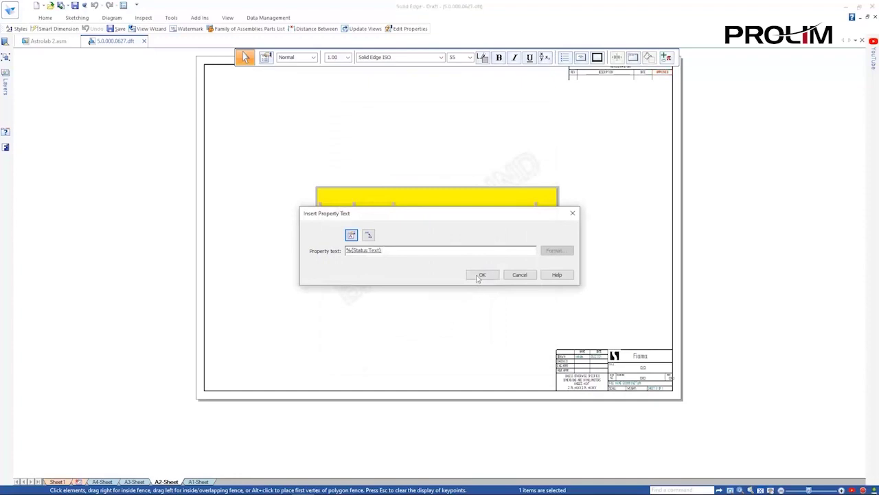
pyautogui.click(479, 273)
pyautogui.click(66, 482)
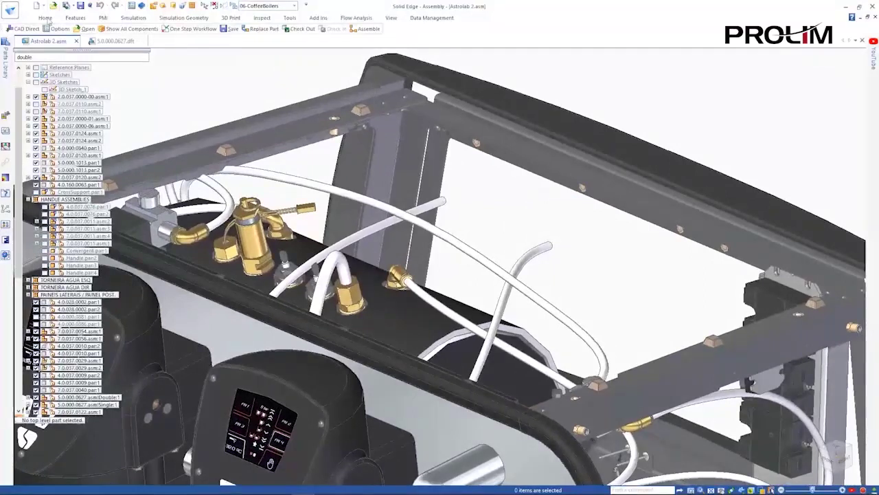
# - Insert the NX coffee boiler assembly from the CAD Direct folder into the machine assembly using CAD Direct
pyautogui.click(45, 18)
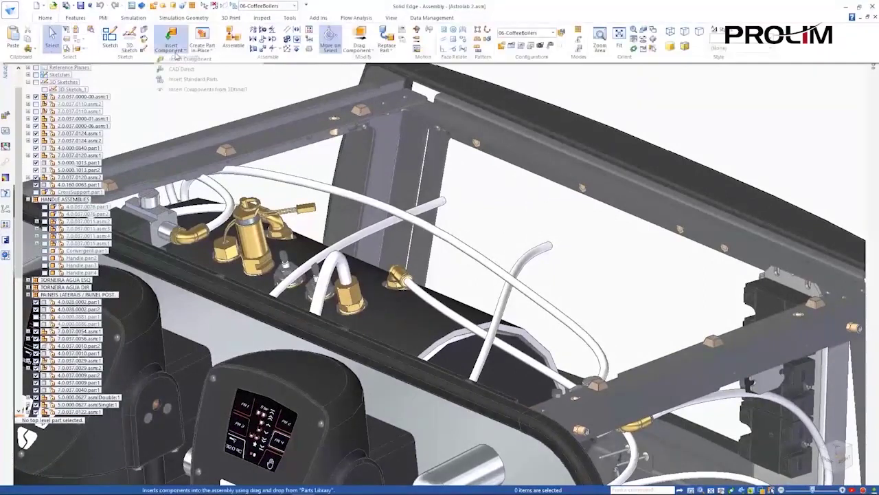
pyautogui.click(171, 34)
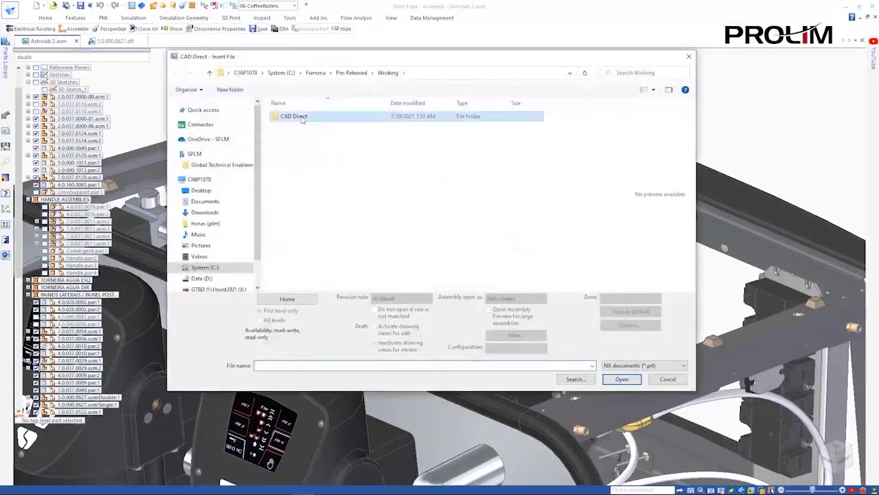
pyautogui.doubleClick(295, 116)
pyautogui.click(622, 379)
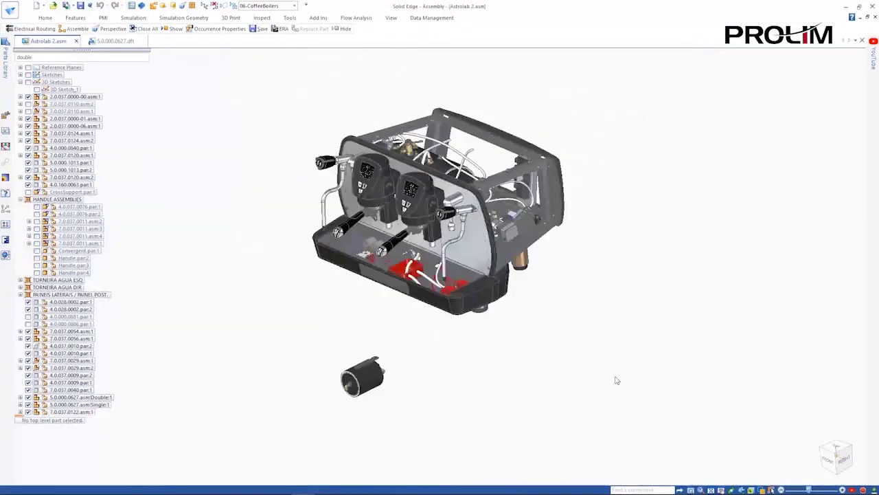
# - Position the boiler inside the machine frame with a 0.00 mm planar, a rotation-unlocked axial and a floating relationship
pyautogui.scroll(4, 367, 392)
pyautogui.click(305, 303)
pyautogui.keyDown('shift'); pyautogui.moveTo(391, 164); pyautogui.dragTo(481, 467, button='middle'); pyautogui.keyUp('shift')
pyautogui.scroll(5, 610, 236)
pyautogui.moveTo(584, 223); pyautogui.dragTo(330, 275, button='middle')
pyautogui.click(307, 244)
pyautogui.moveTo(306, 244); pyautogui.dragTo(619, 214, button='middle')
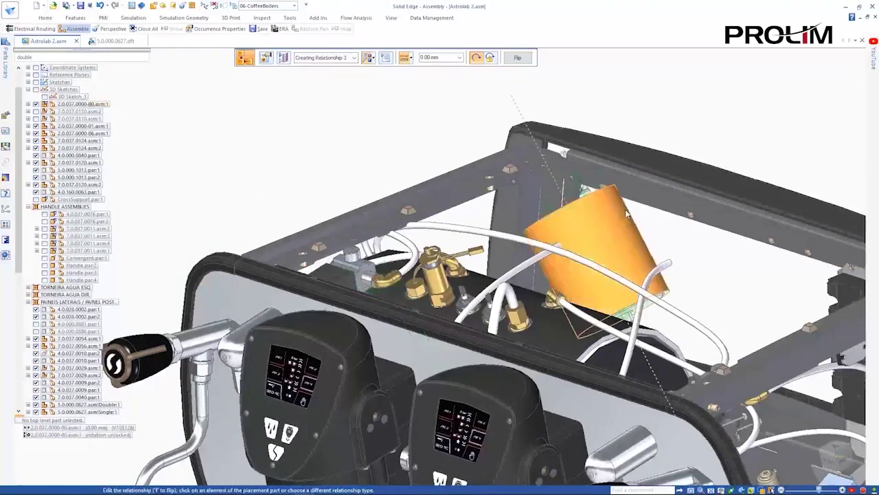
pyautogui.rightClick(622, 218)
pyautogui.click(672, 226)
pyautogui.moveTo(671, 227); pyautogui.dragTo(770, 268, button='middle')
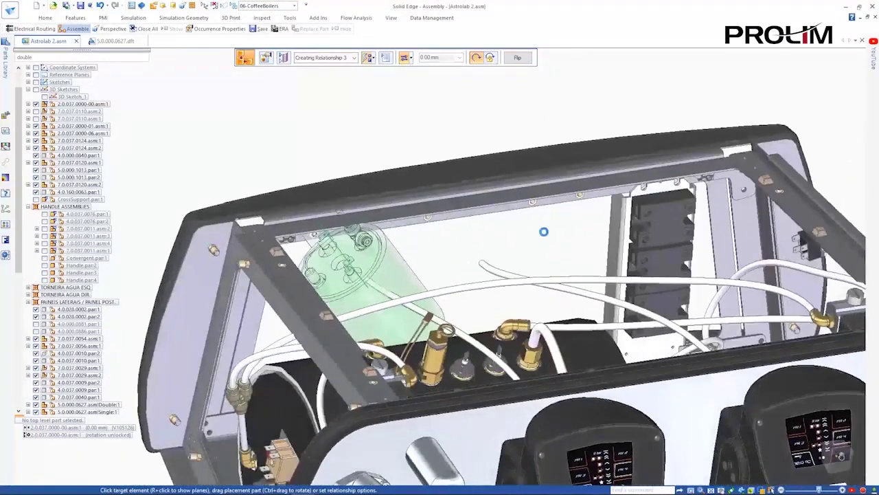
# - Expand the inserted boiler assembly under Electrical Connectors and select it to inspect its NX components
pyautogui.moveTo(20, 162); pyautogui.dragTo(27, 321)
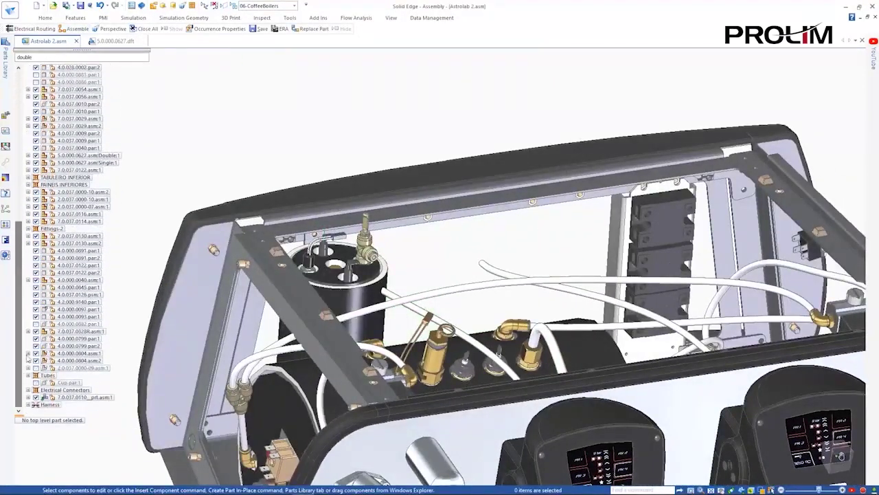
pyautogui.click(28, 397)
pyautogui.click(99, 291)
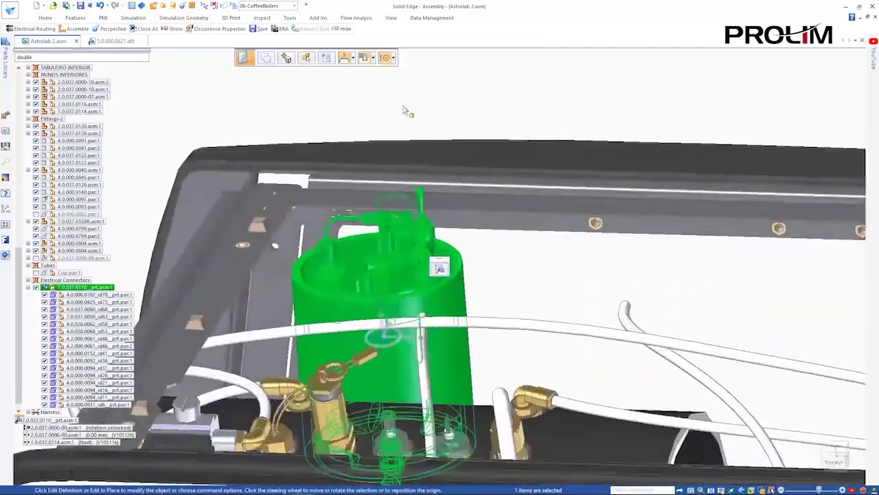
# - Measure the distances at the boiler's upper valve and around the fasteners of the frame bracket
pyautogui.click(420, 198)
pyautogui.keyDown('ctrl'); pyautogui.click(443, 201); pyautogui.keyUp('ctrl')
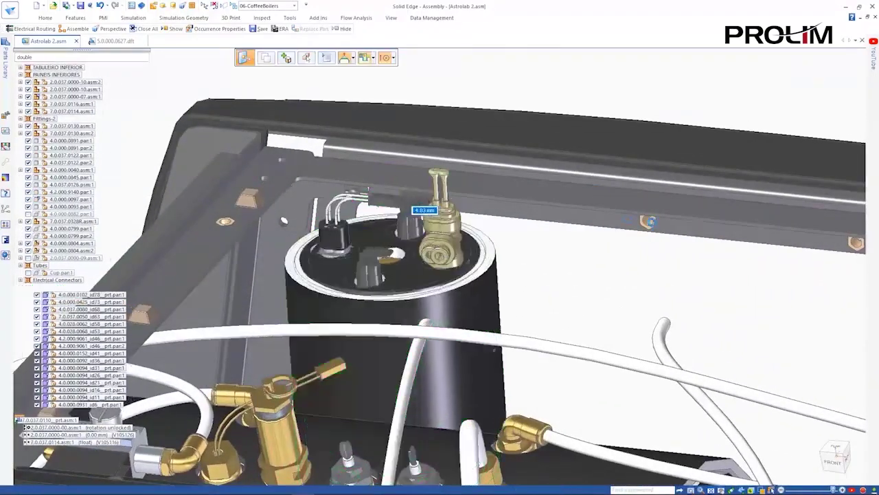
pyautogui.click(648, 221)
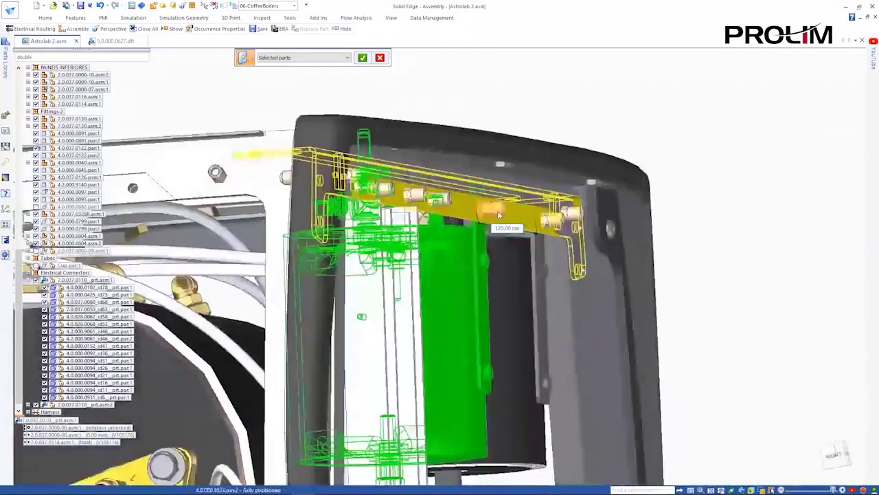
pyautogui.press('Escape')
# - Switch to NX and move the upper end faces and upper hole of the boiler's mounting plate by 28 mm
pyautogui.click(697, 66)
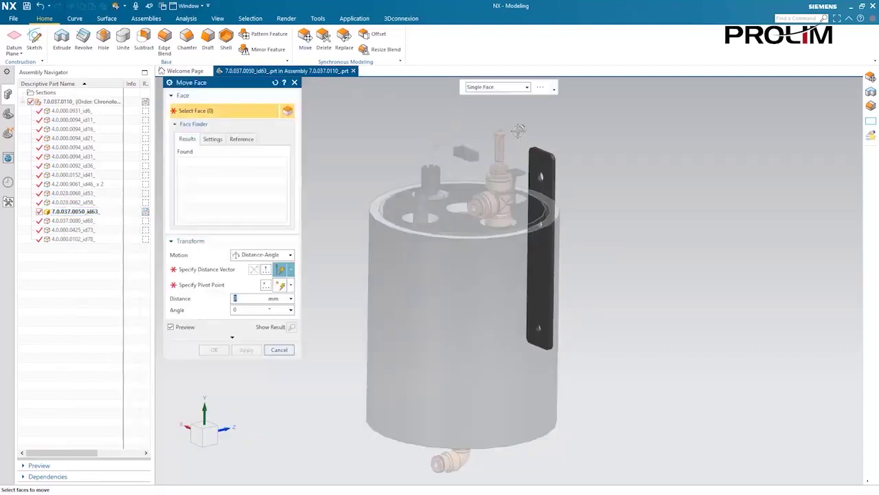
pyautogui.moveTo(518, 130); pyautogui.dragTo(570, 193)
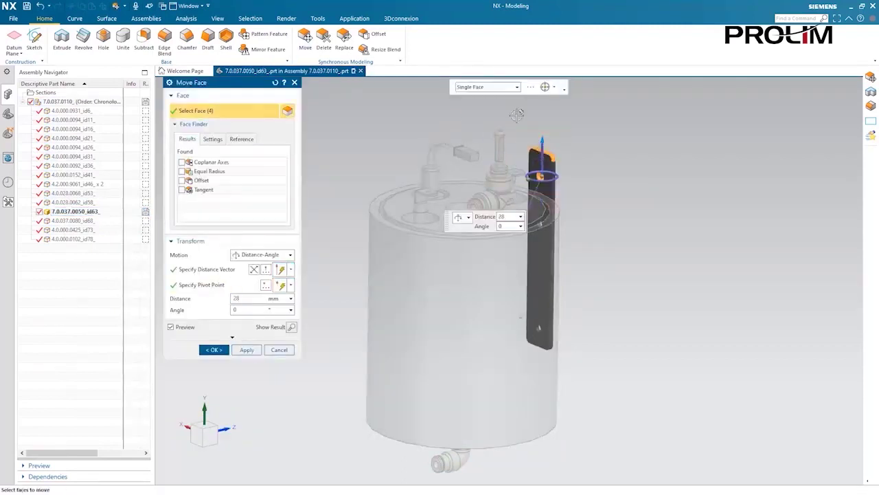
pyautogui.click(215, 350)
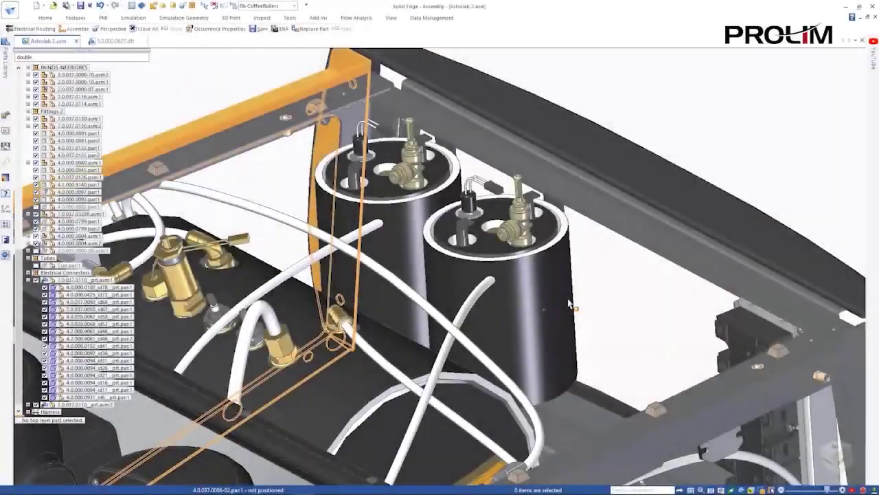
# - Switch to Solid Edge and update the CAD Direct geometry of the NX boiler assembly in the machine
pyautogui.rightClick(108, 281)
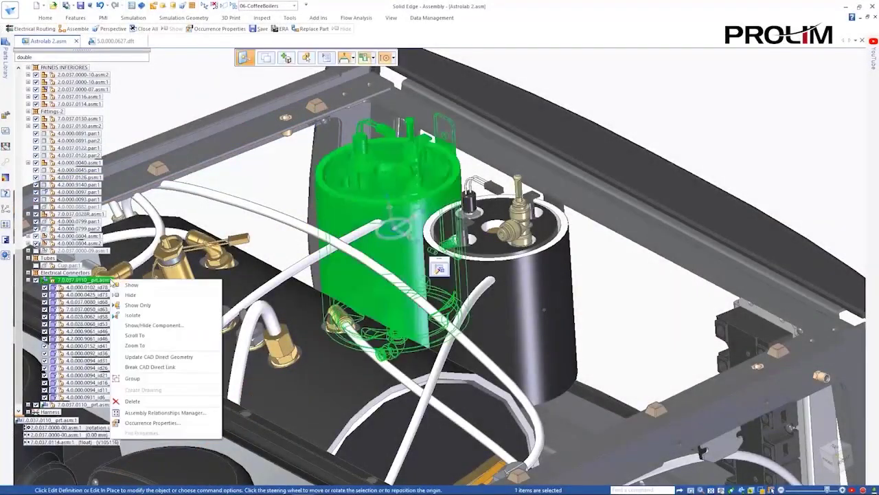
pyautogui.click(173, 358)
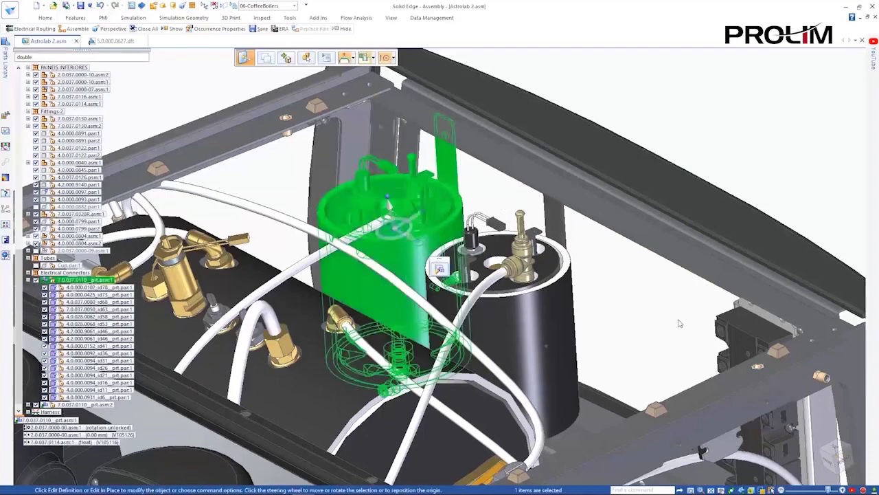
pyautogui.click(680, 323)
pyautogui.moveTo(673, 316); pyautogui.dragTo(744, 136, button='middle')
pyautogui.scroll(-5, 744, 136)
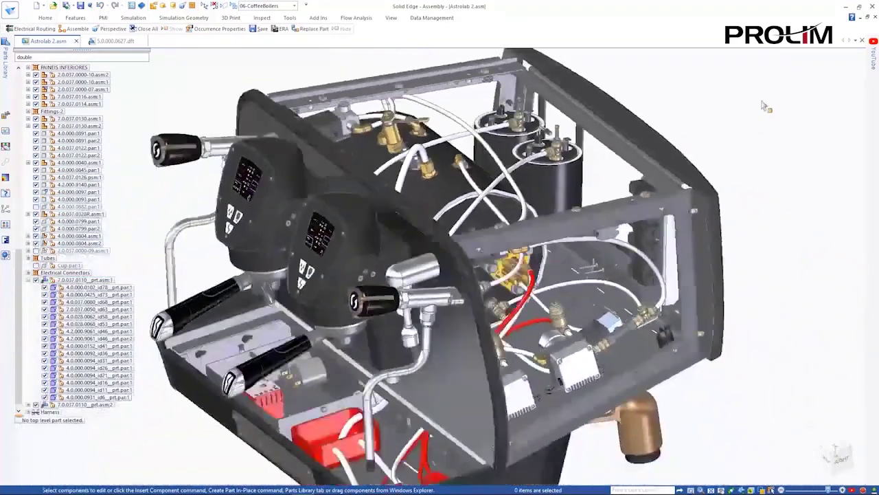
# - Apply the 03-Wiring display configuration and enter the Electrical Routing environment
pyautogui.click(294, 6)
pyautogui.click(290, 32)
pyautogui.click(373, 136)
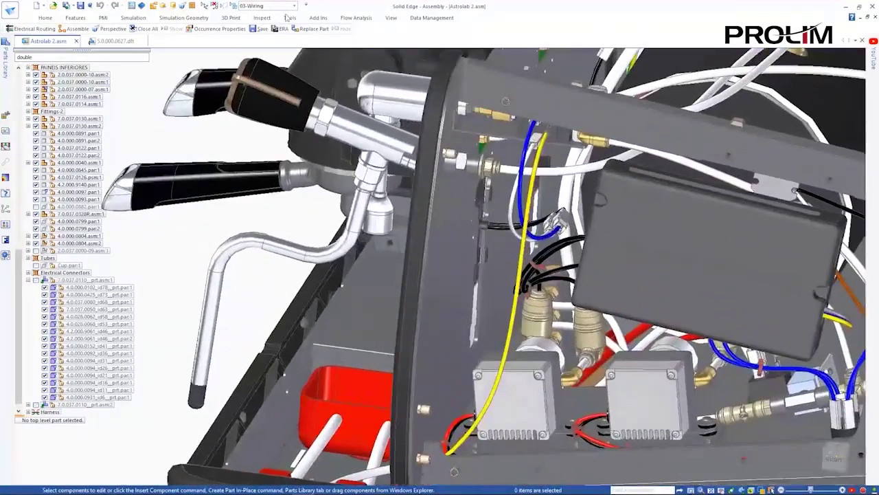
pyautogui.click(292, 18)
pyautogui.click(507, 41)
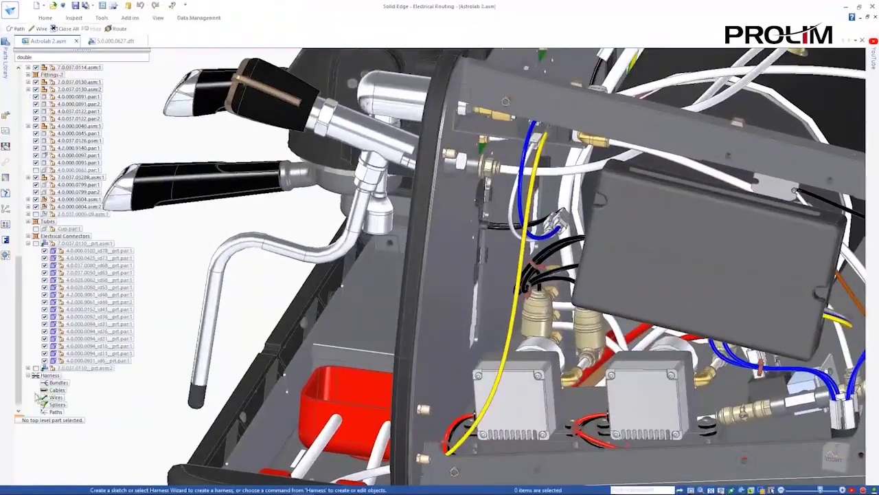
# - Set the material of harness Wire 34 to 12-gage GXL Stranded Copper Yellow/Green with a Single Stripe pattern
pyautogui.click(37, 397)
pyautogui.rightClick(77, 310)
pyautogui.click(114, 470)
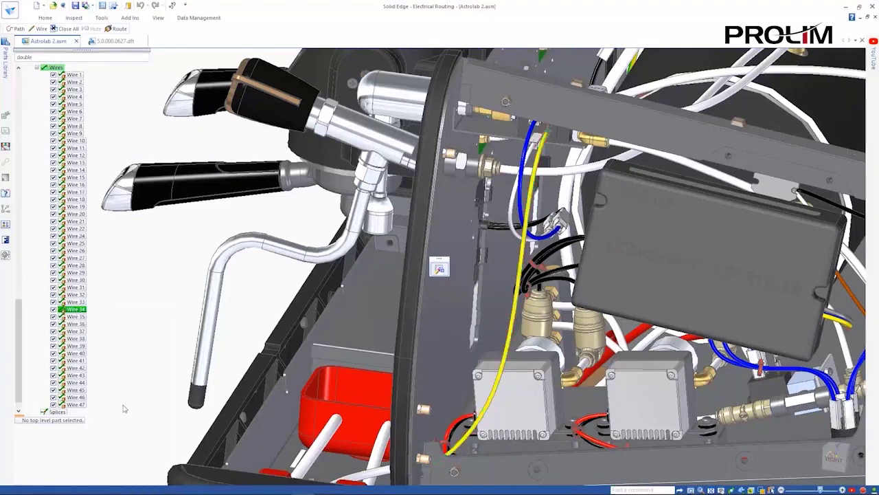
pyautogui.click(432, 166)
pyautogui.scroll(2, 384, 275)
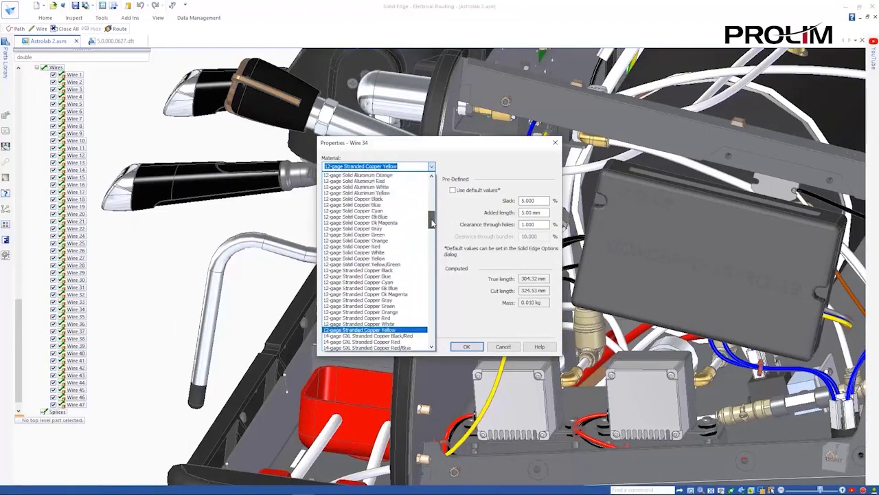
pyautogui.moveTo(431, 226); pyautogui.dragTo(436, 273)
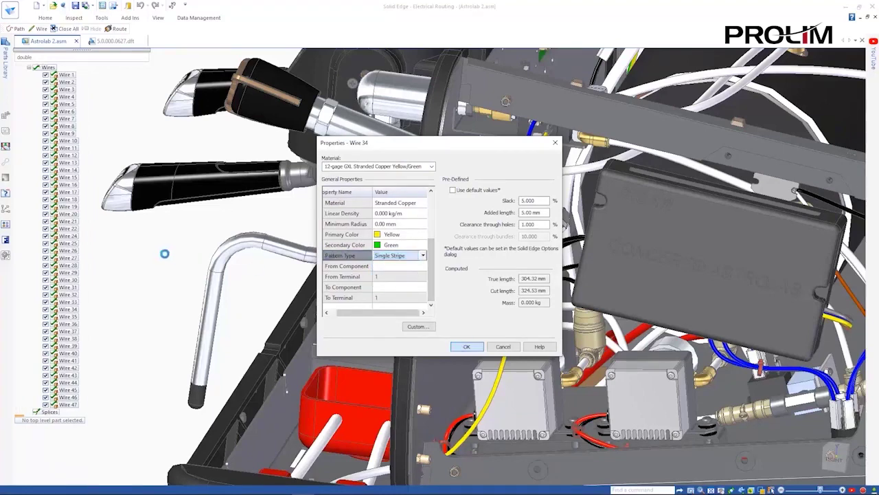
pyautogui.hotkey('ctrl', 'i')
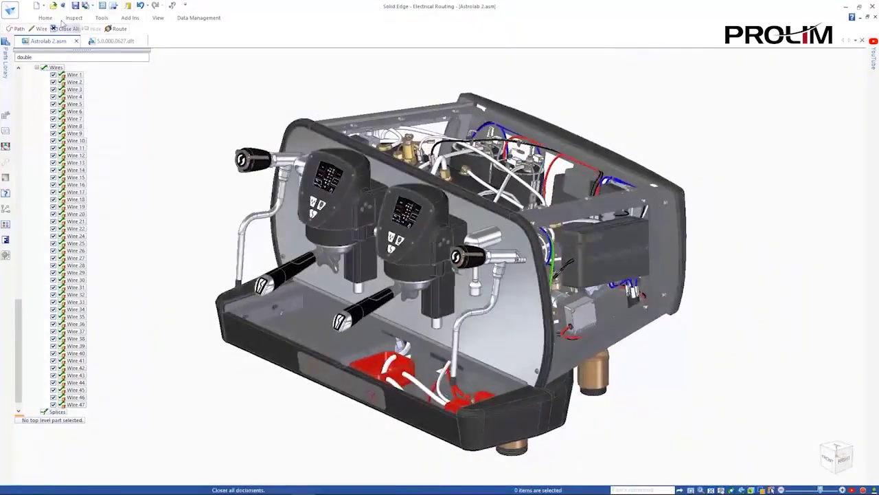
# - Leave Electrical Routing and open the list of display configurations for the machine assembly
pyautogui.click(64, 28)
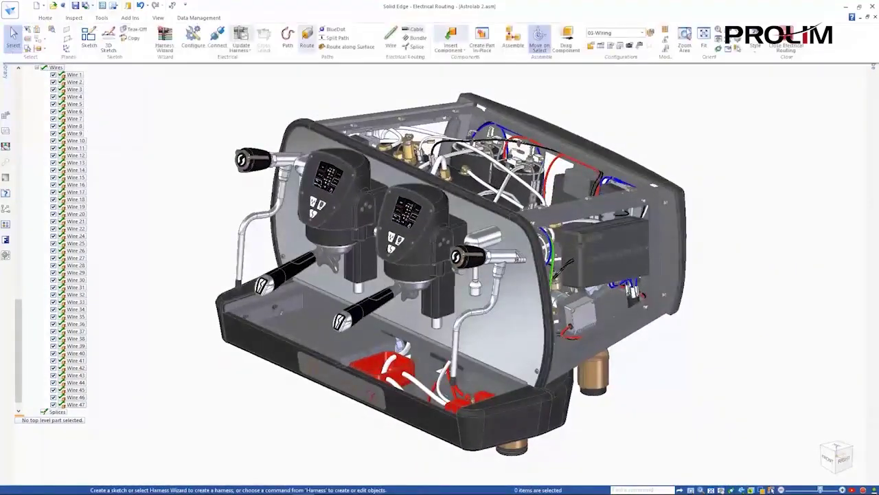
pyautogui.click(294, 6)
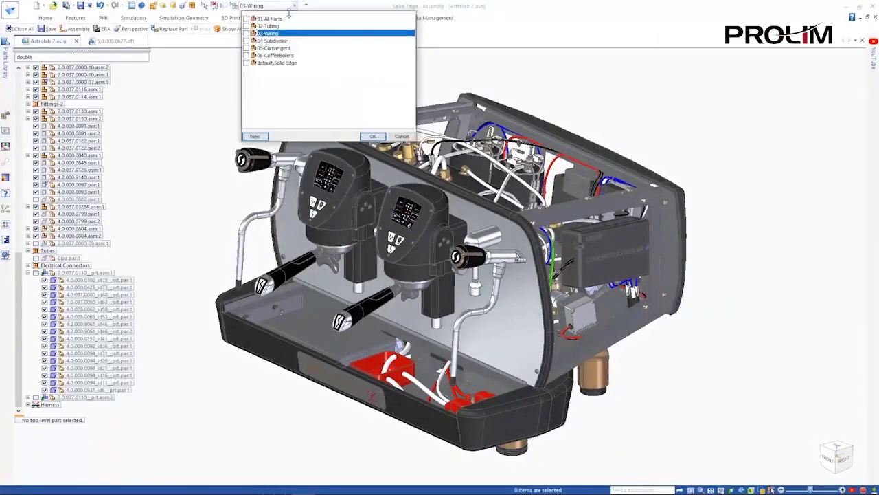